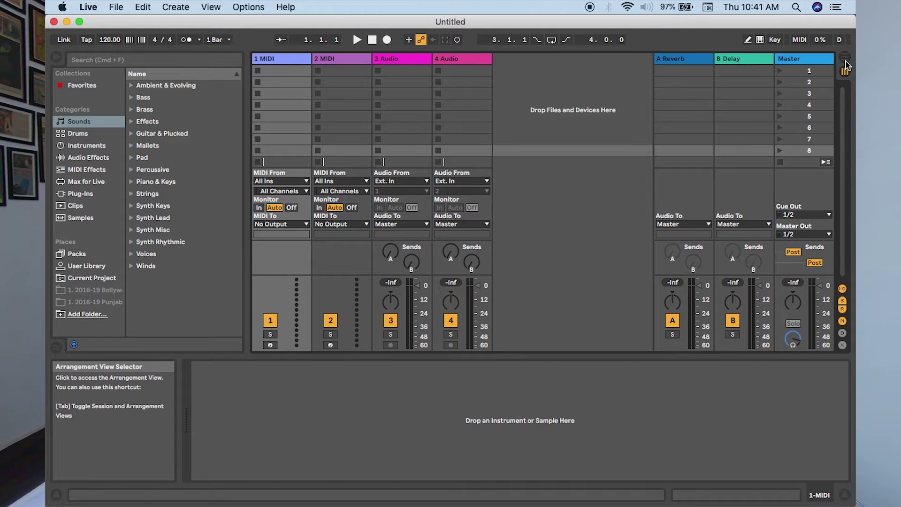
# Switch the untitled set to Arrangement View to see its four tracks on the timeline
pyautogui.click(845, 59)
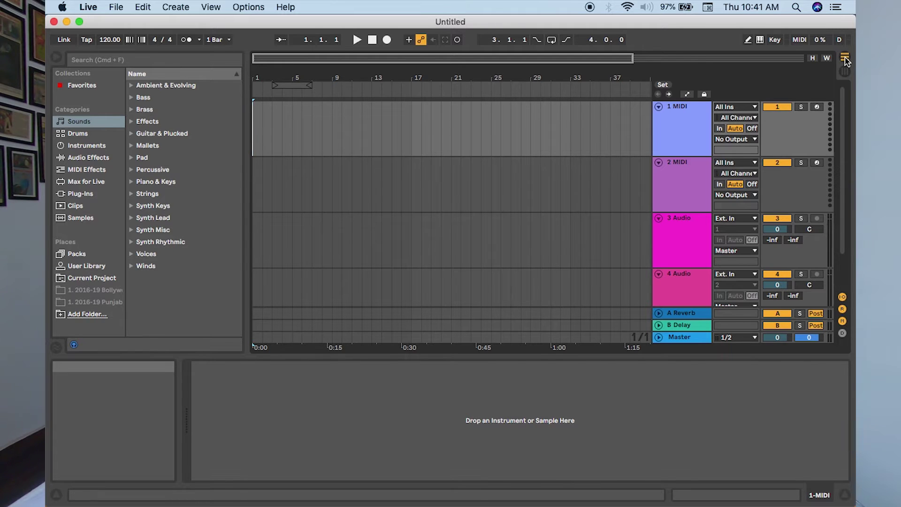
pyautogui.click(845, 59)
pyautogui.click(845, 60)
pyautogui.click(844, 60)
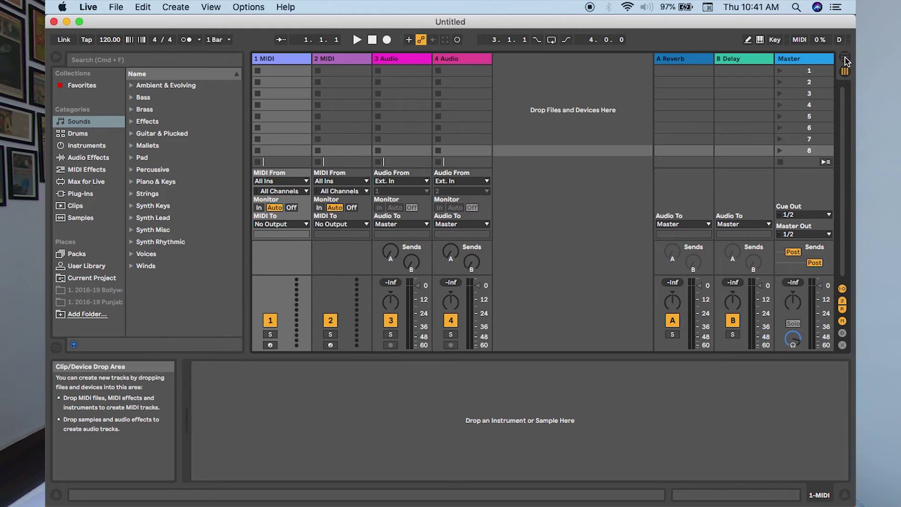
pyautogui.click(845, 60)
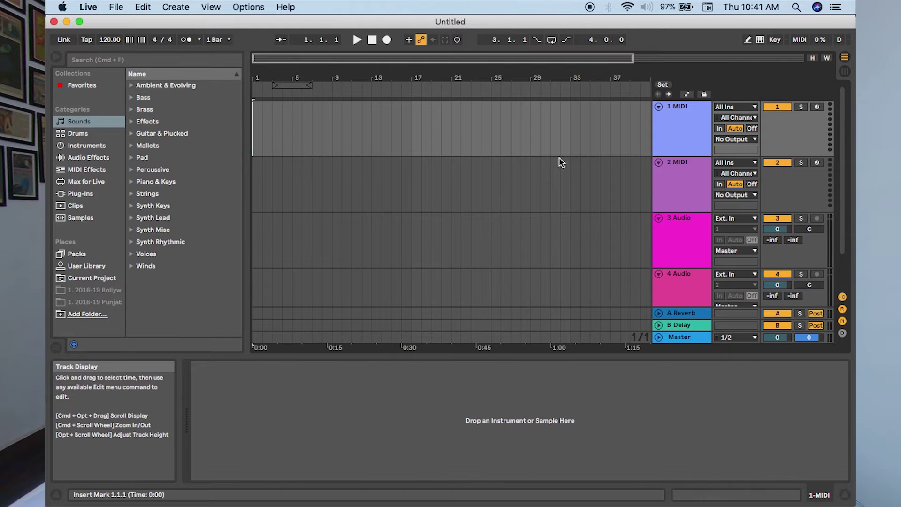
pyautogui.click(461, 124)
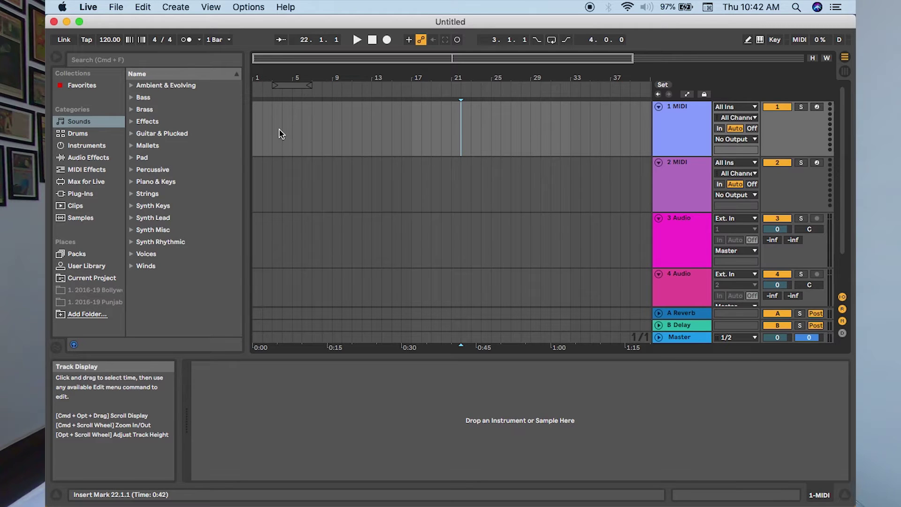
pyautogui.click(391, 147)
pyautogui.click(315, 133)
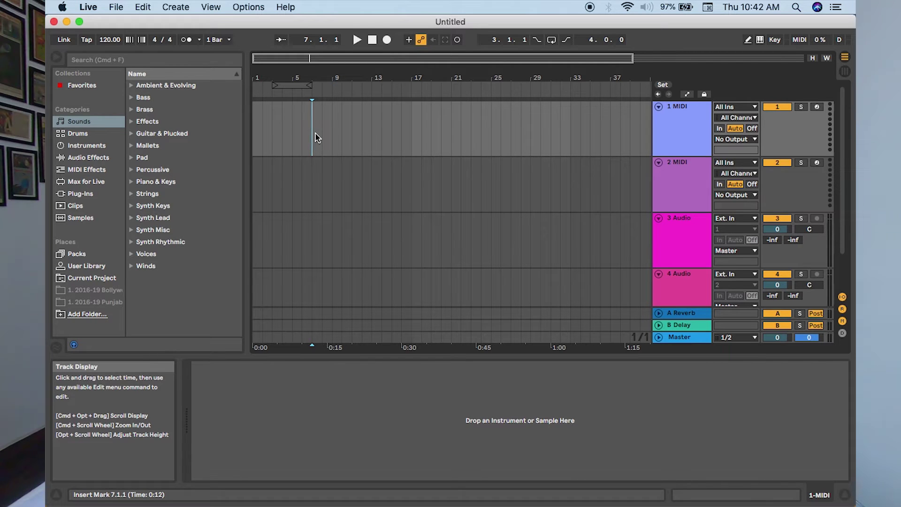
pyautogui.click(343, 131)
# Return to Session View, mute track 4 and lower its volume to -31 dB
pyautogui.click(846, 72)
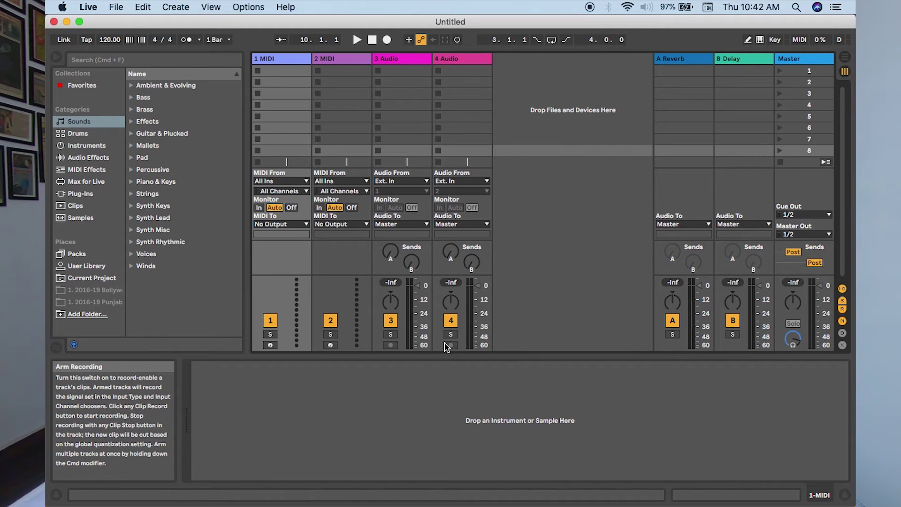
pyautogui.click(331, 346)
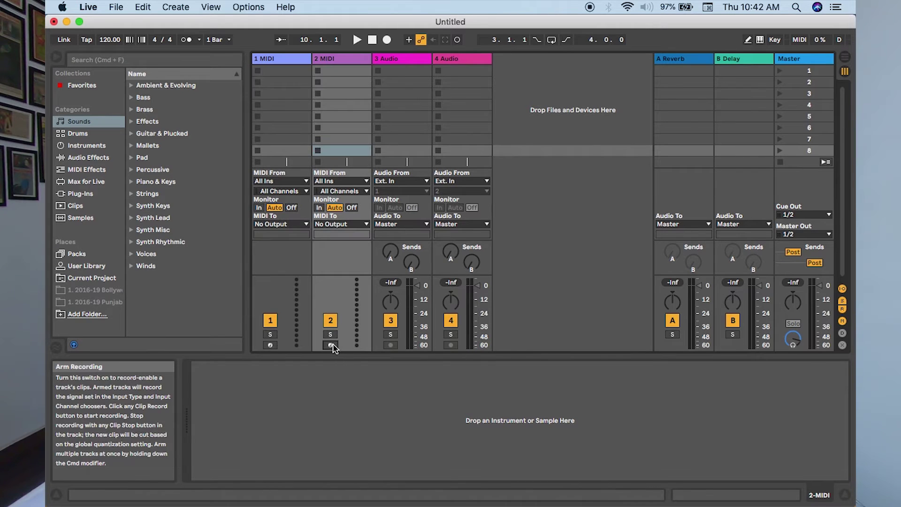
pyautogui.click(452, 322)
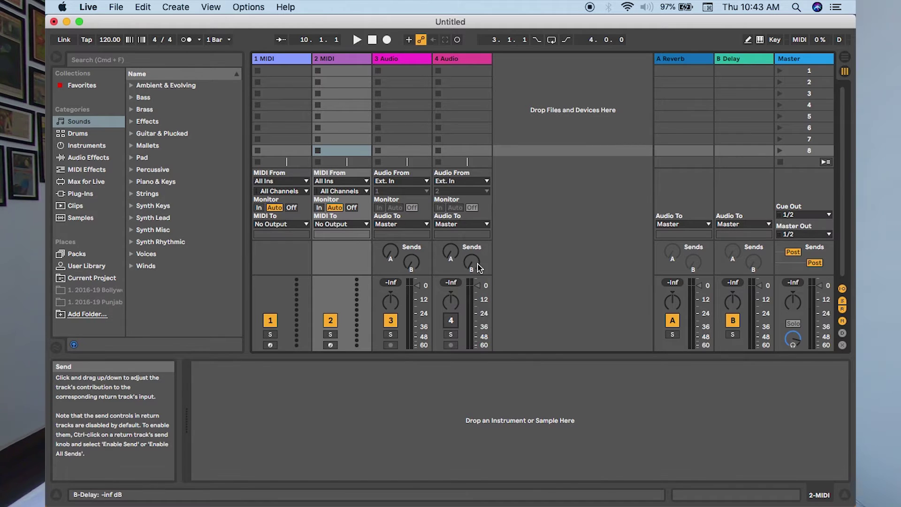
pyautogui.moveTo(478, 285)
pyautogui.mouseDown()
pyautogui.moveTo(477, 340)
pyautogui.moveTo(478, 290)
pyautogui.mouseUp()
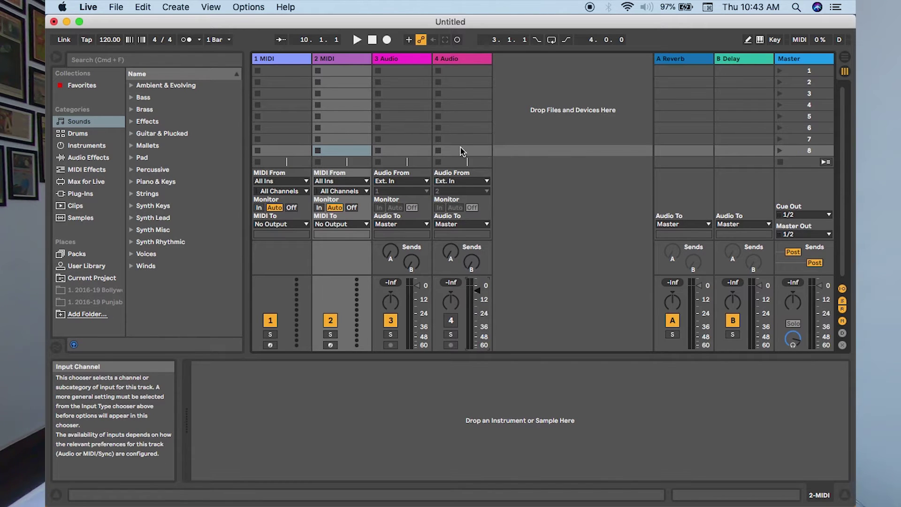
pyautogui.click(462, 71)
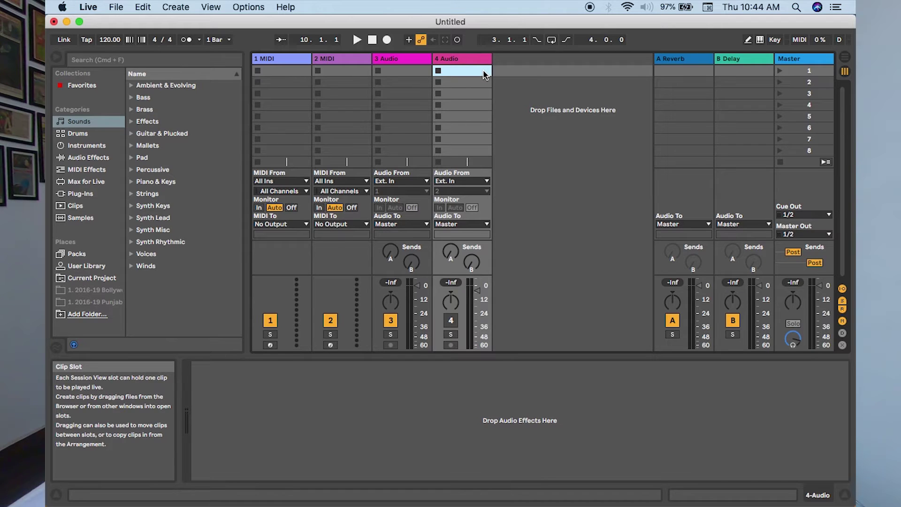
# Place the 80s Beat-90bpm.wav sample from the library into track 3's first slot
pyautogui.click(80, 218)
pyautogui.click(174, 159)
pyautogui.click(172, 109)
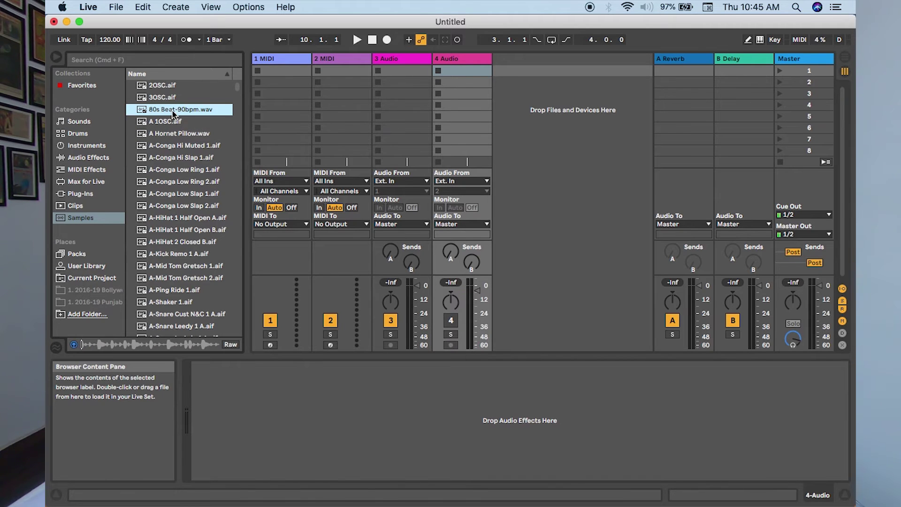
pyautogui.moveTo(171, 109); pyautogui.dragTo(403, 71)
# Search 'kick 808' and place Kick 808 Thud.wav in track 4's first slot with Warp on
pyautogui.scroll(-5, 178, 282)
pyautogui.click(174, 60)
pyautogui.write('kick')
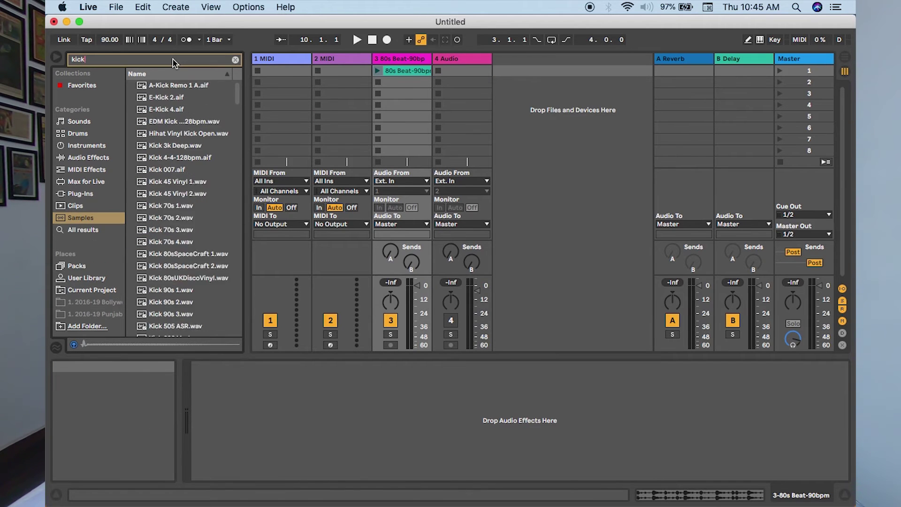
pyautogui.write(' 808')
pyautogui.moveTo(177, 97); pyautogui.dragTo(463, 70)
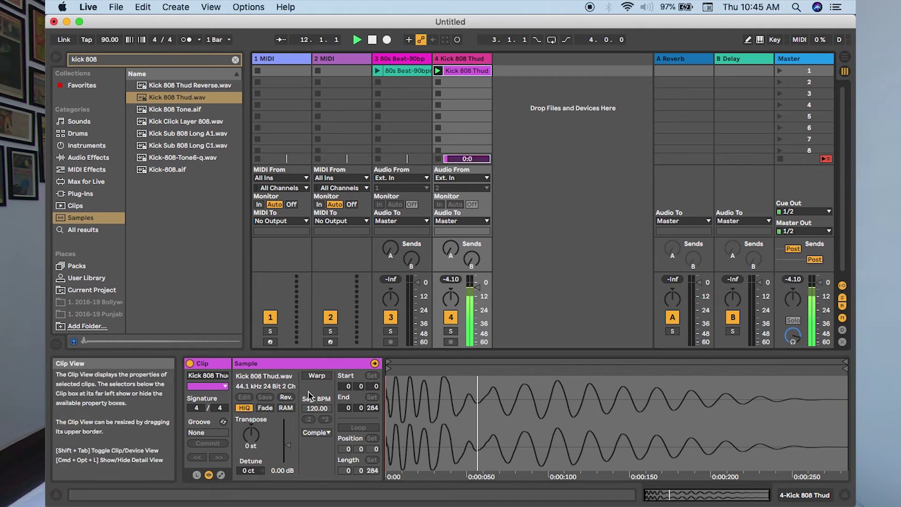
pyautogui.click(317, 376)
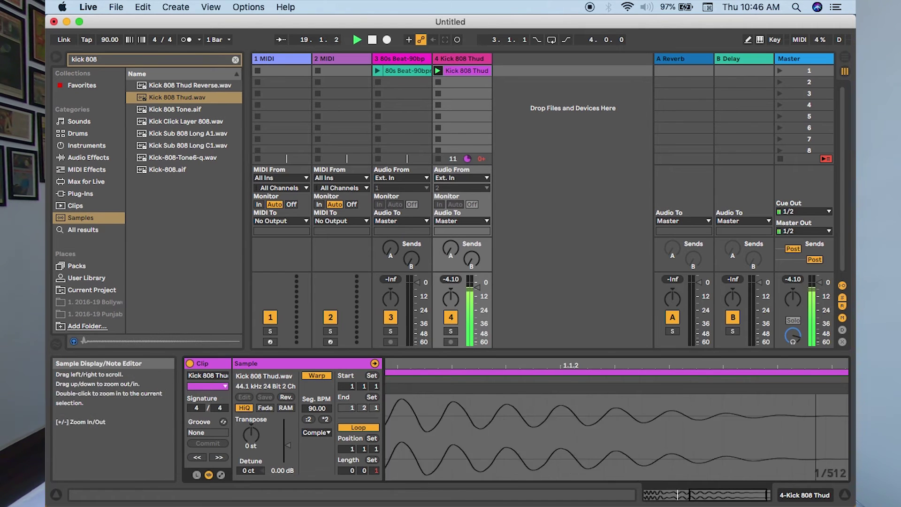
# Raise the tempo from 90 to 120, clear the search and audition the 80s Beat clip
pyautogui.moveTo(110, 39); pyautogui.dragTo(110, 26)
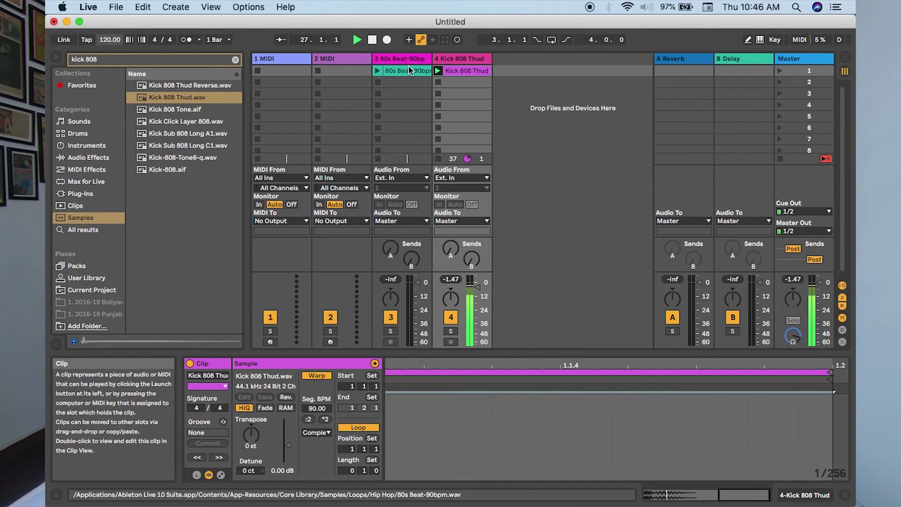
pyautogui.press('space')
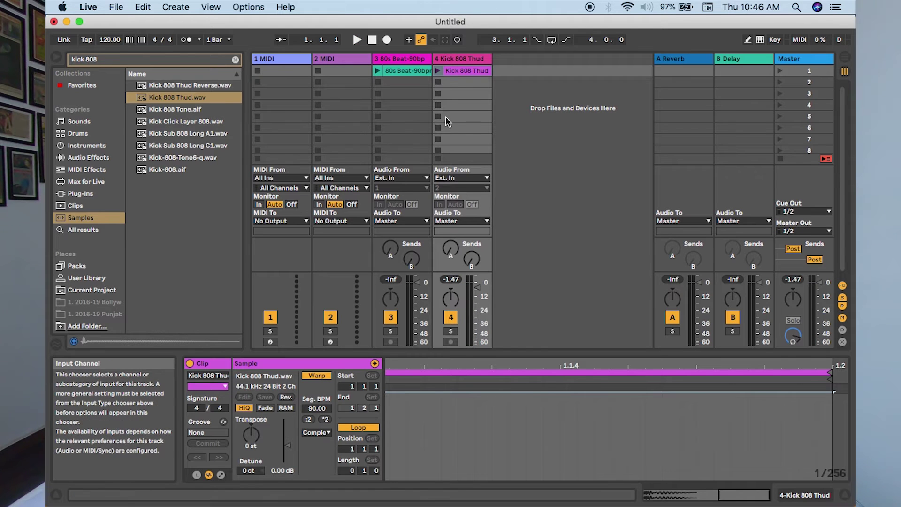
pyautogui.click(457, 74)
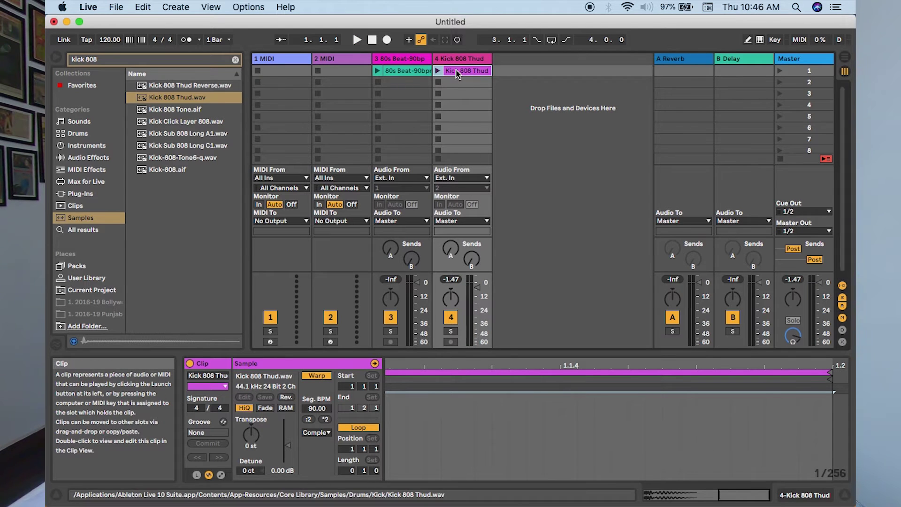
pyautogui.click(406, 75)
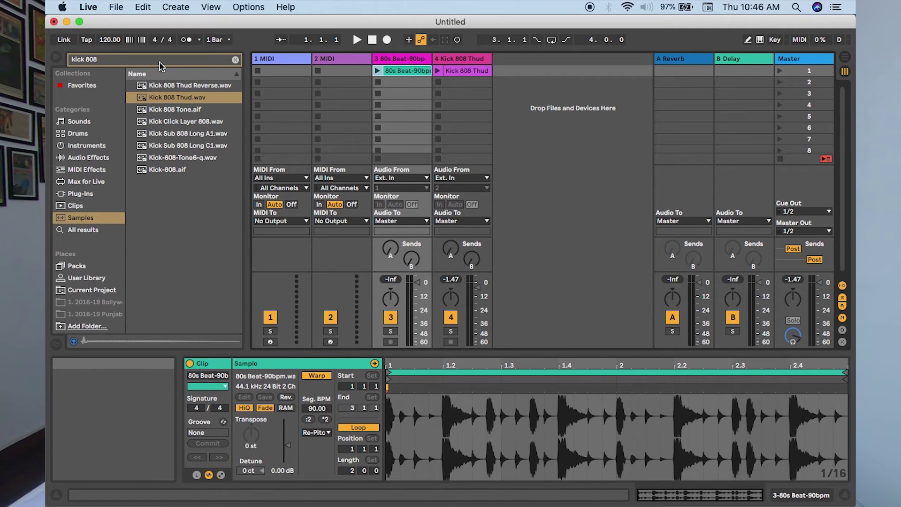
pyautogui.click(235, 59)
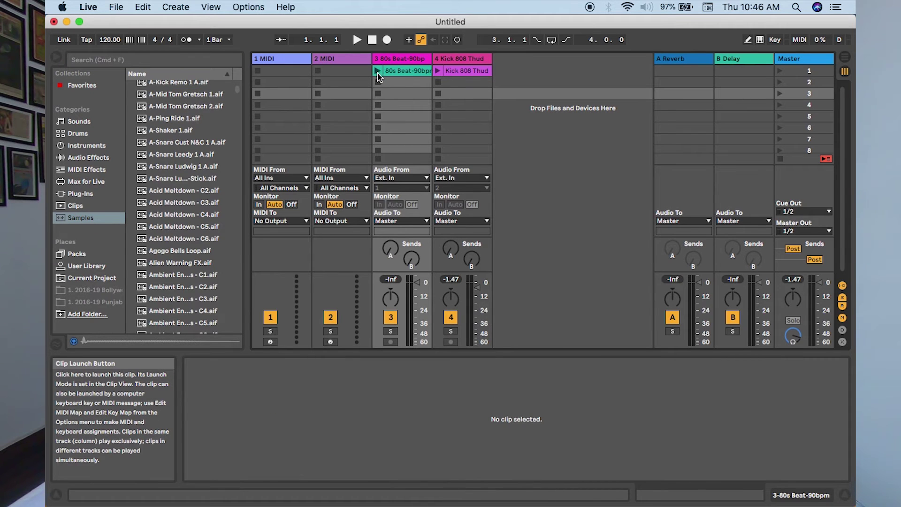
pyautogui.click(377, 73)
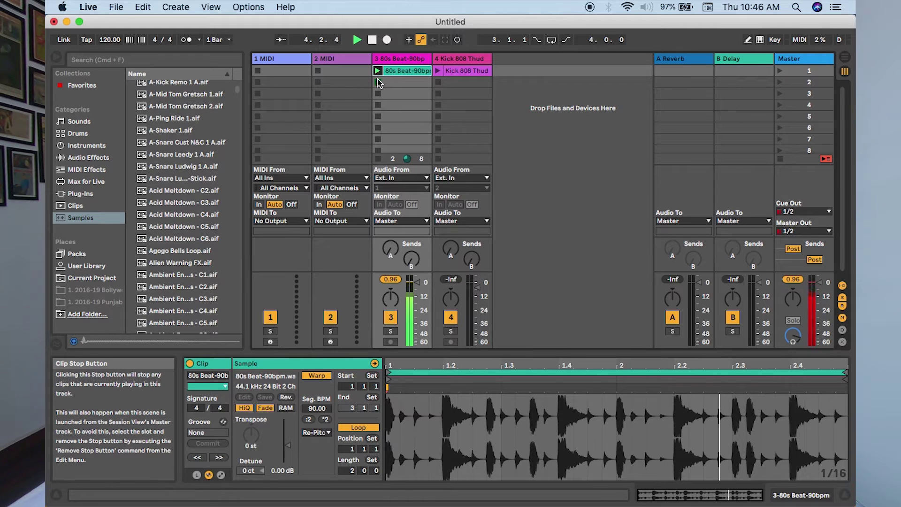
pyautogui.click(378, 83)
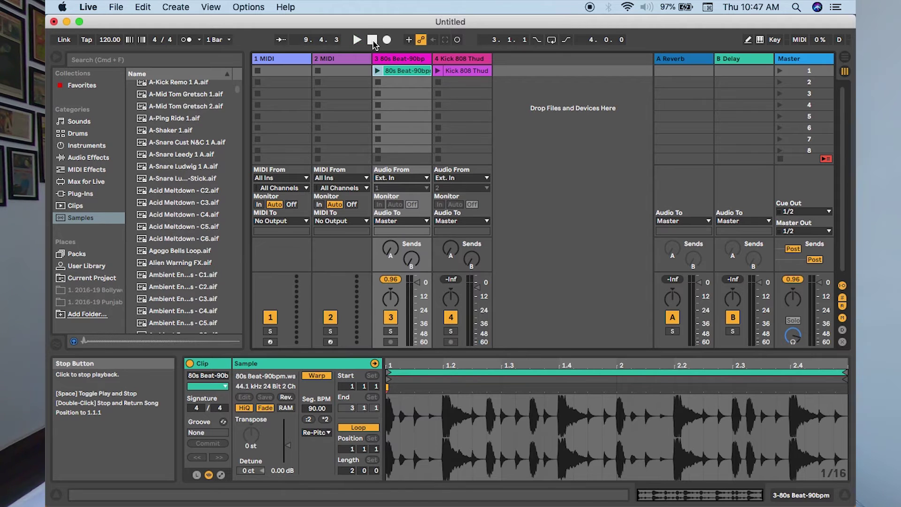
pyautogui.click(398, 60)
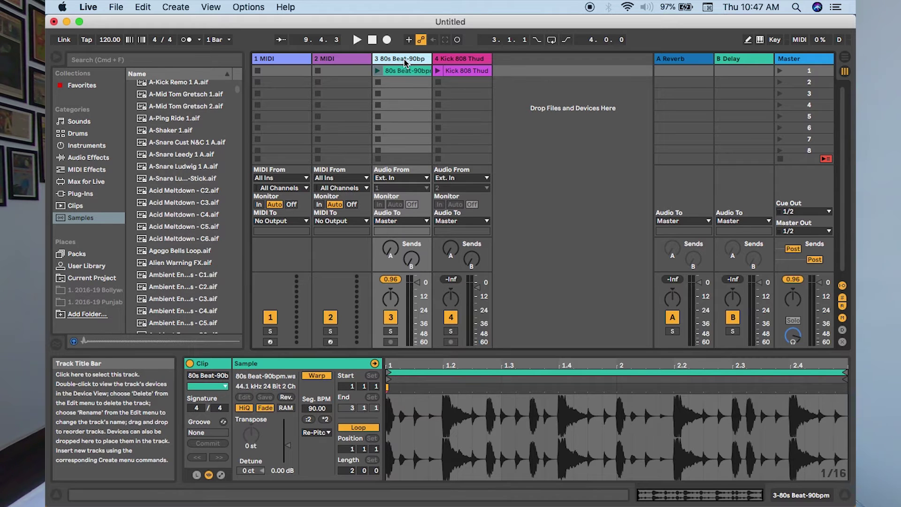
# Audition the 80s Beat and Kick 808 Thud clips on track 3, then stop the transport
pyautogui.click(378, 71)
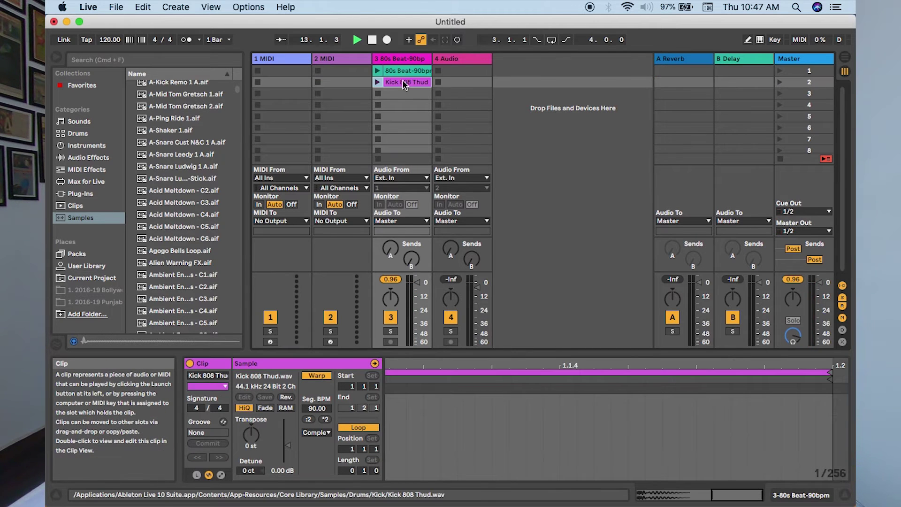
pyautogui.click(378, 82)
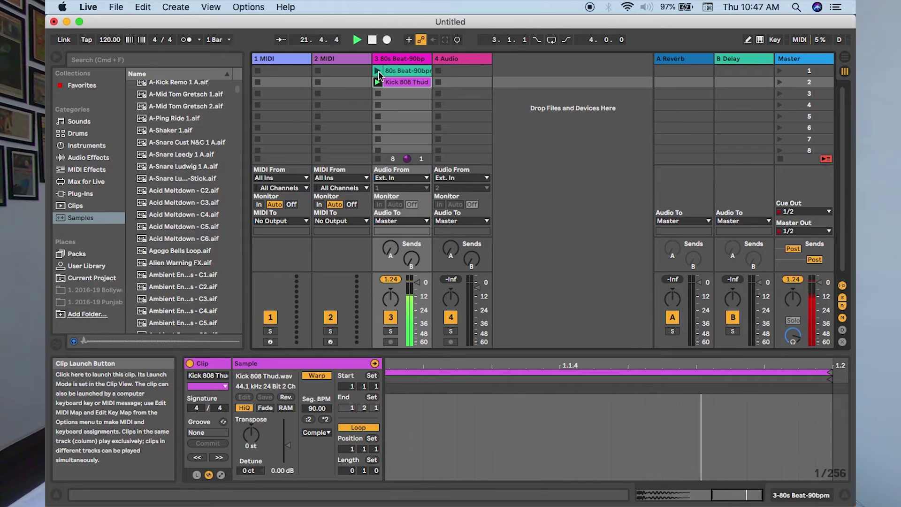
pyautogui.click(379, 74)
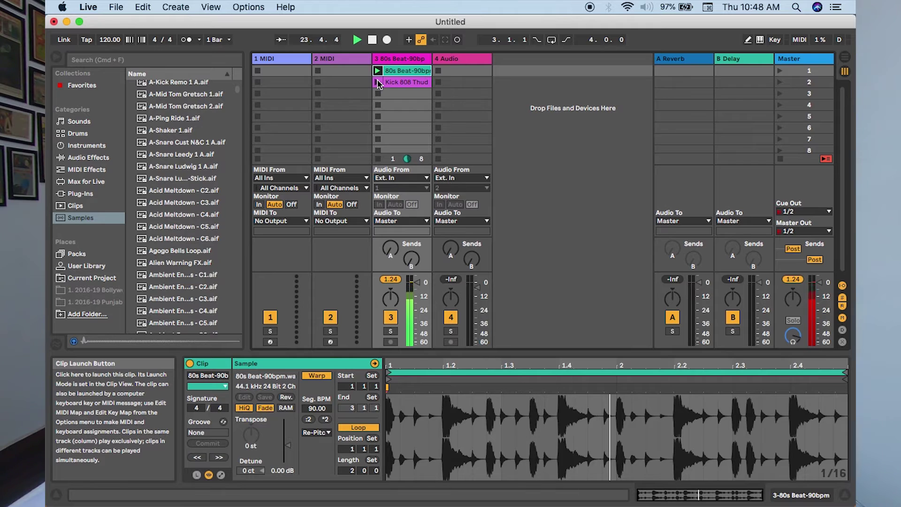
pyautogui.click(379, 83)
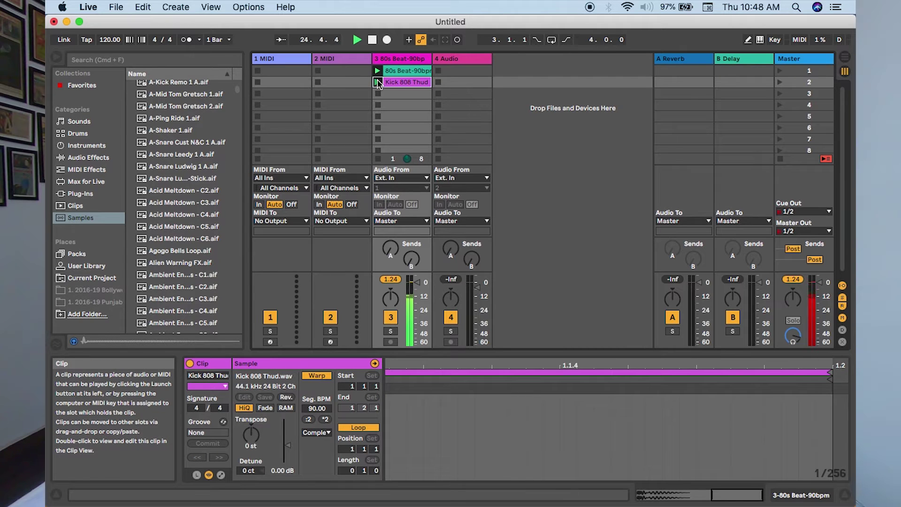
pyautogui.click(379, 96)
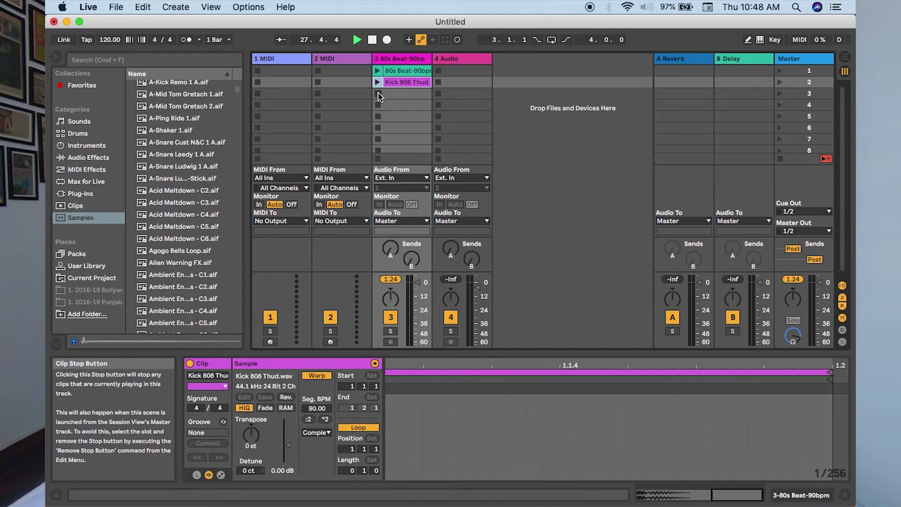
pyautogui.click(378, 70)
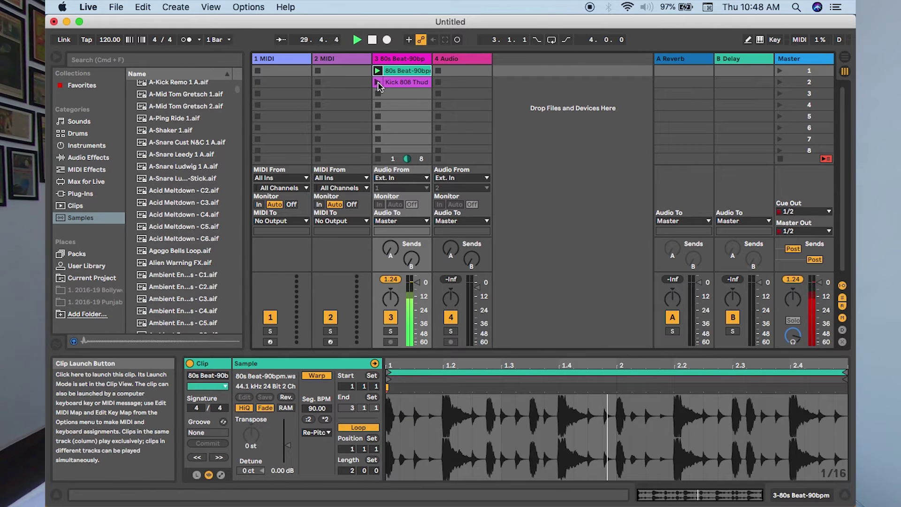
pyautogui.click(378, 84)
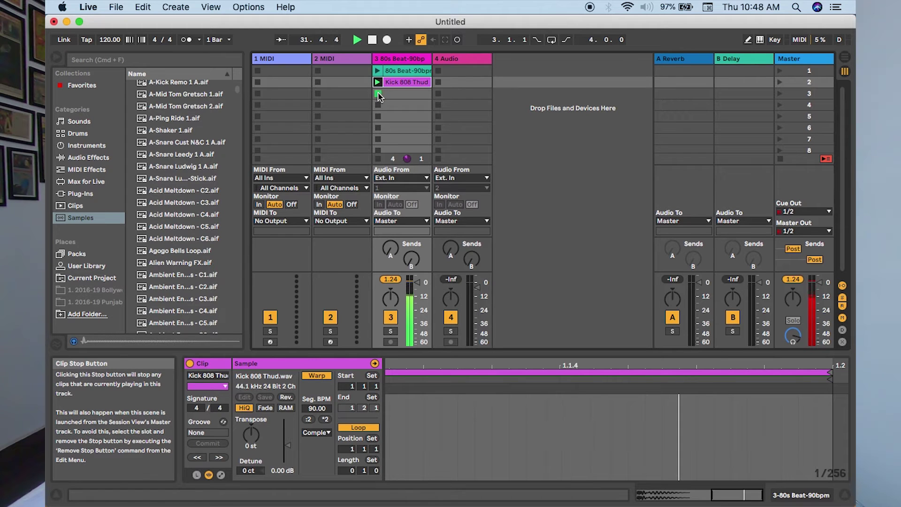
pyautogui.click(380, 97)
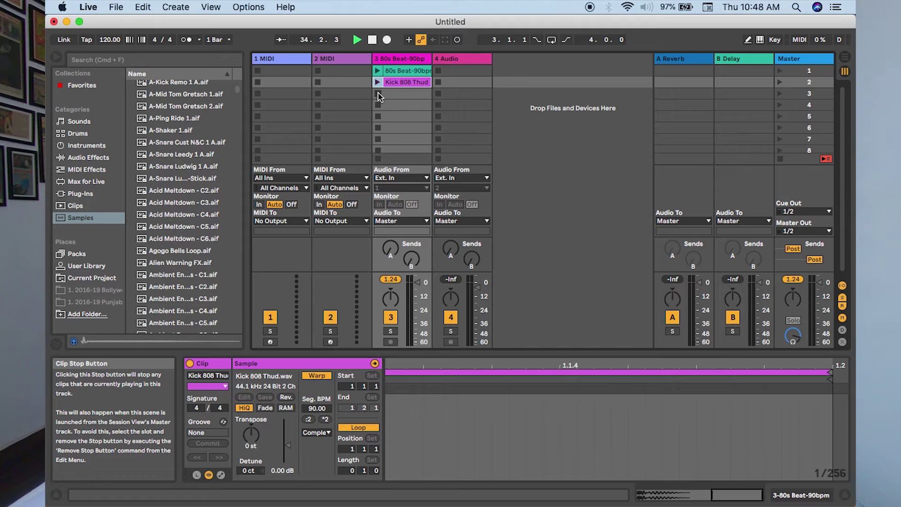
pyautogui.click(372, 39)
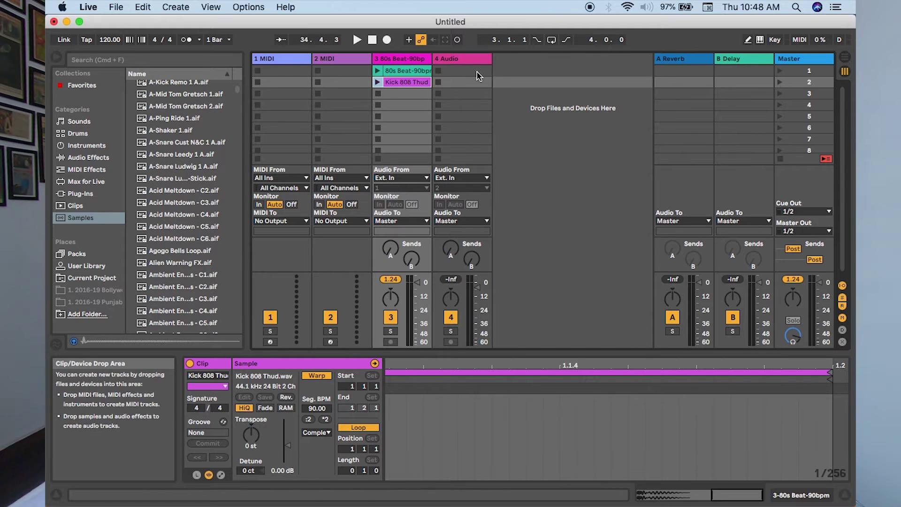
pyautogui.click(229, 40)
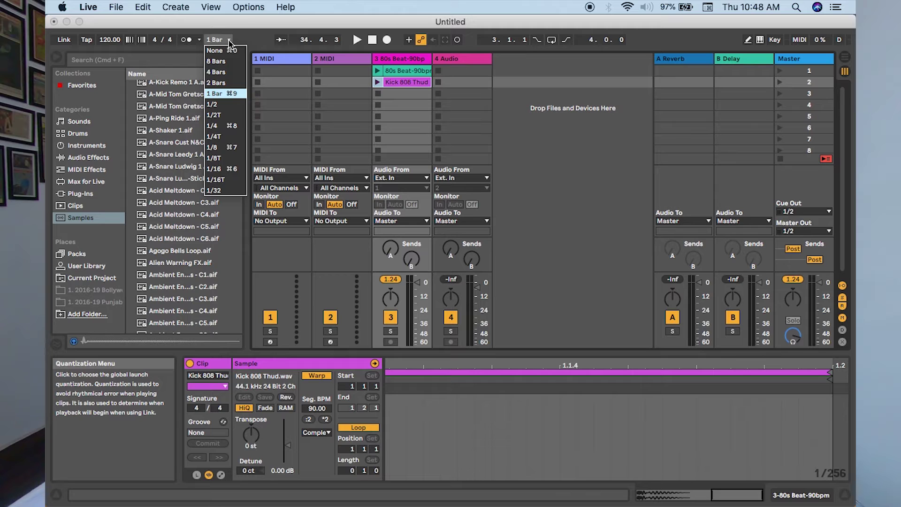
pyautogui.click(230, 96)
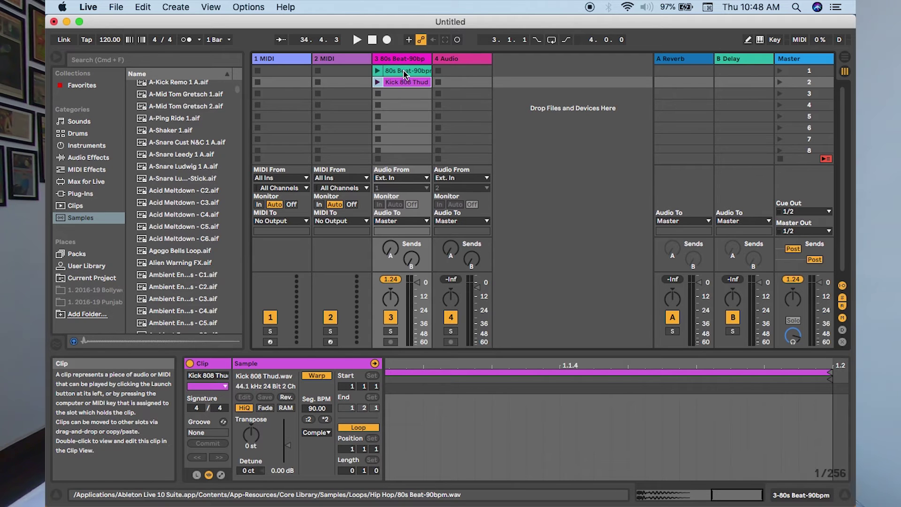
pyautogui.click(377, 71)
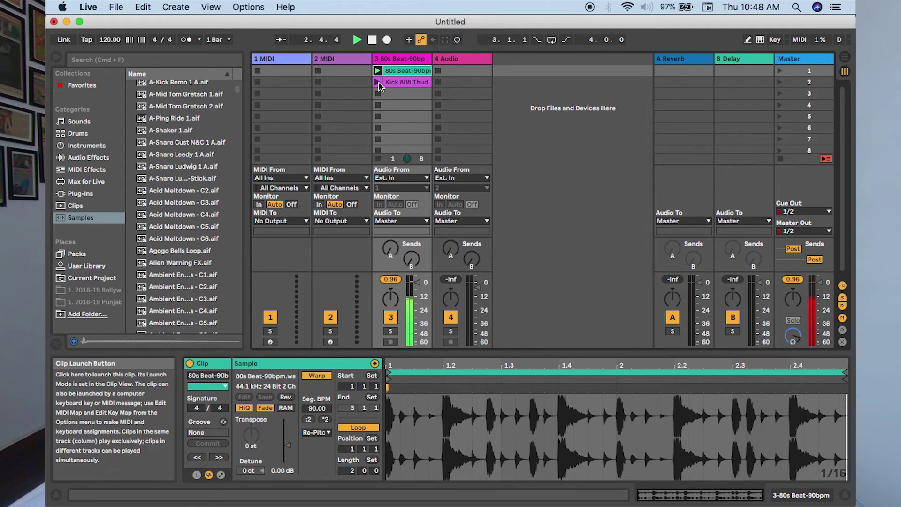
# Trigger and stop the kick clip, then move Kick 808 Thud into track 4's first slot
pyautogui.click(379, 83)
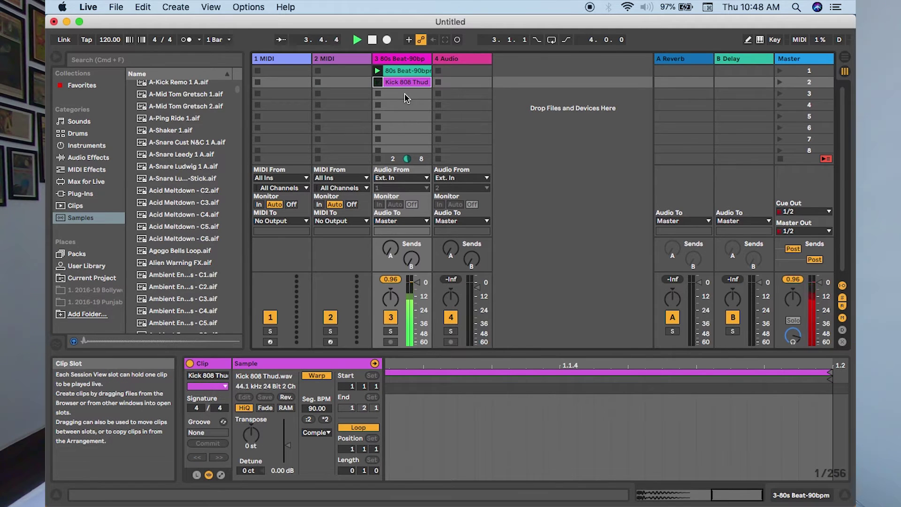
pyautogui.click(379, 96)
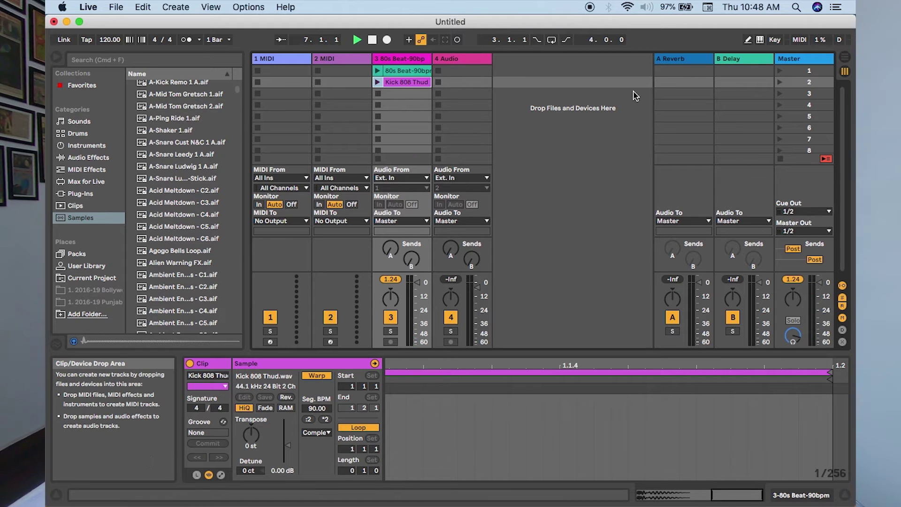
pyautogui.click(408, 87)
pyautogui.moveTo(408, 88); pyautogui.dragTo(464, 78)
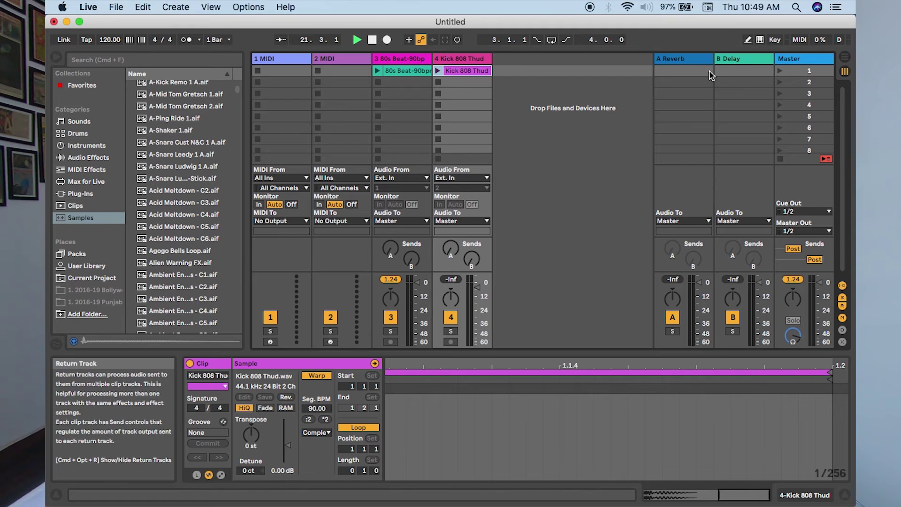
# Launch scene 1 to play the beat and kick together, then stop all playback
pyautogui.click(779, 73)
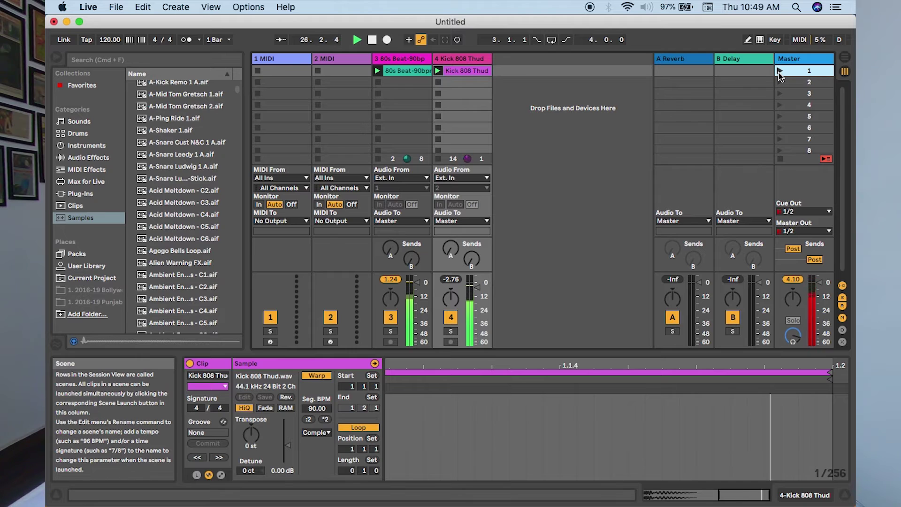
pyautogui.click(780, 161)
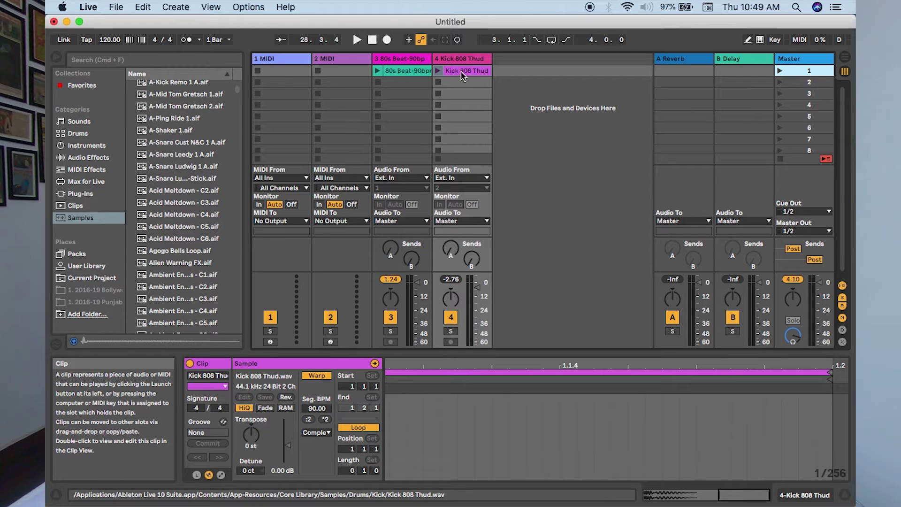
# Copy the kick clip into track 4 slot 2, launch scenes 1 and 2, then stop everything
pyautogui.moveTo(463, 75); pyautogui.dragTo(464, 83)
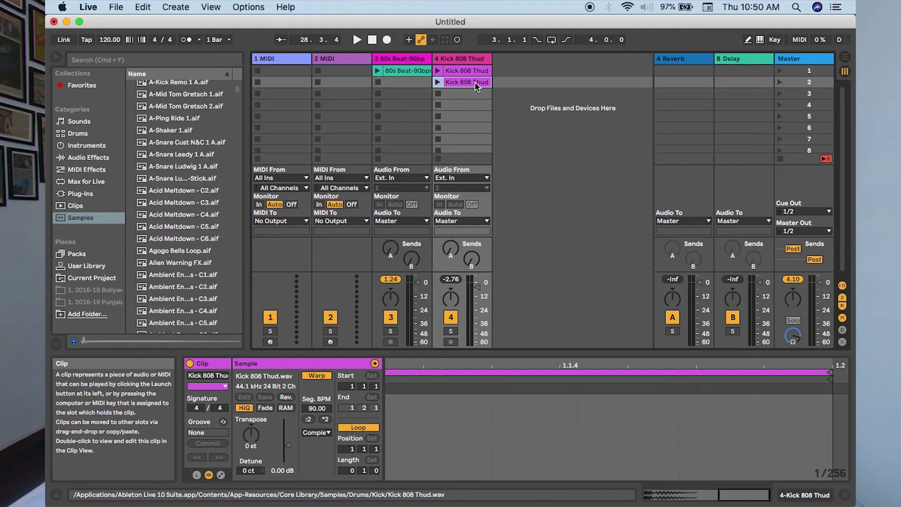
pyautogui.click(781, 71)
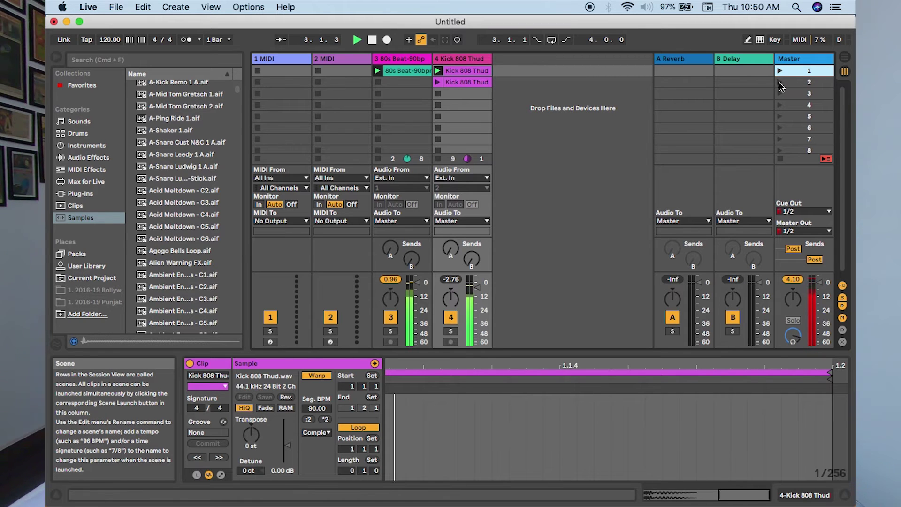
pyautogui.click(780, 83)
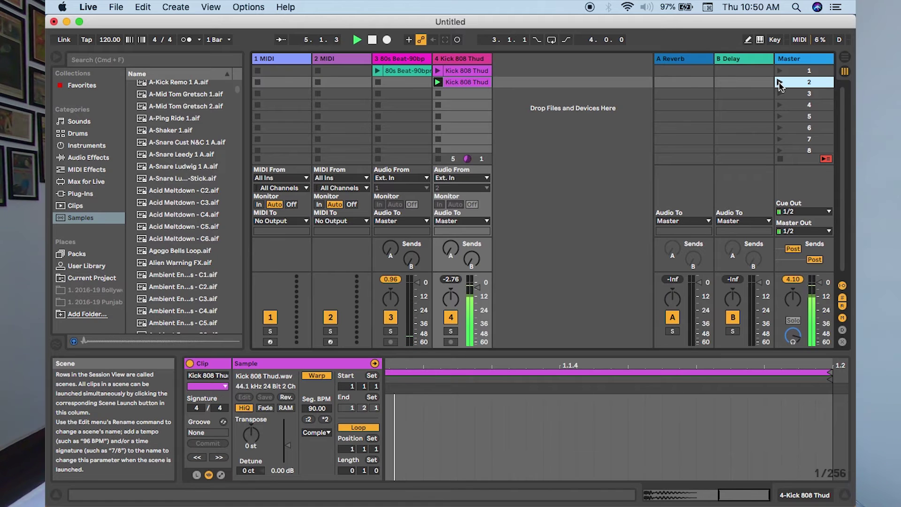
pyautogui.click(781, 160)
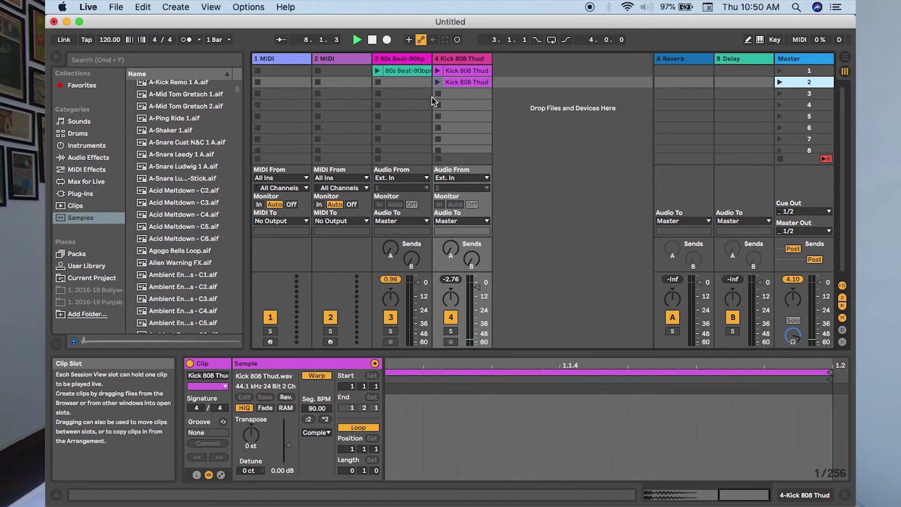
pyautogui.click(372, 40)
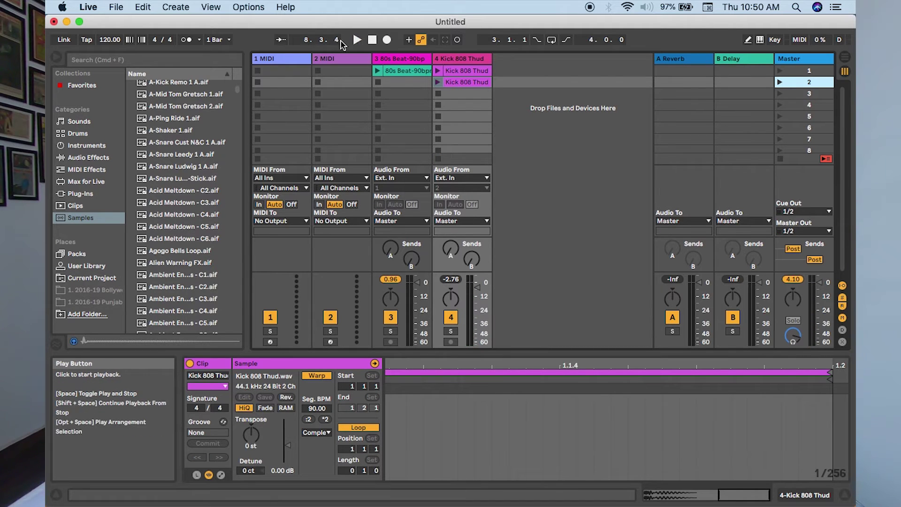
# Leave global launch quantization at 1 Bar and clear the scene selection
pyautogui.click(229, 40)
pyautogui.click(229, 41)
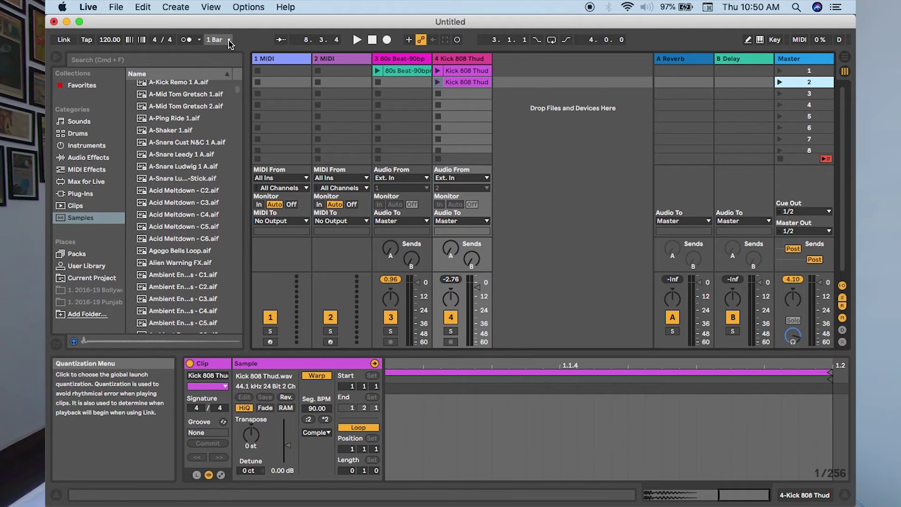
pyautogui.click(790, 70)
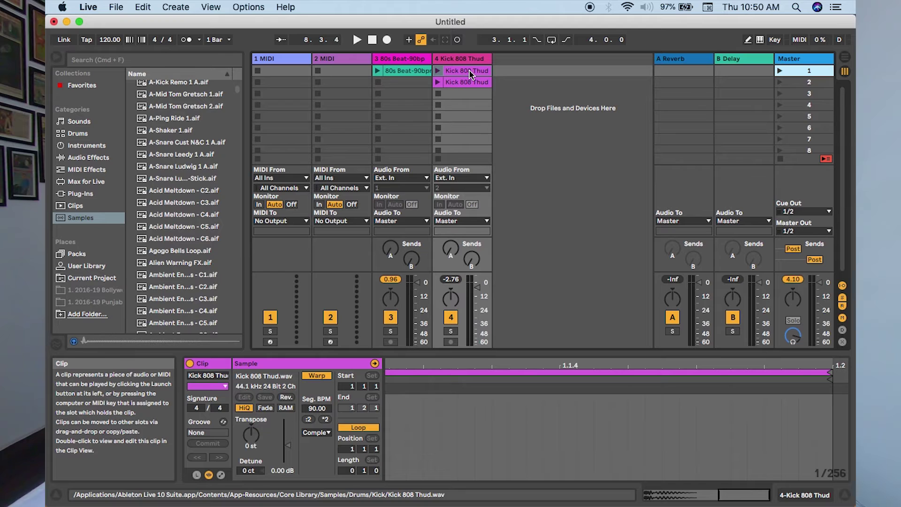
pyautogui.click(547, 175)
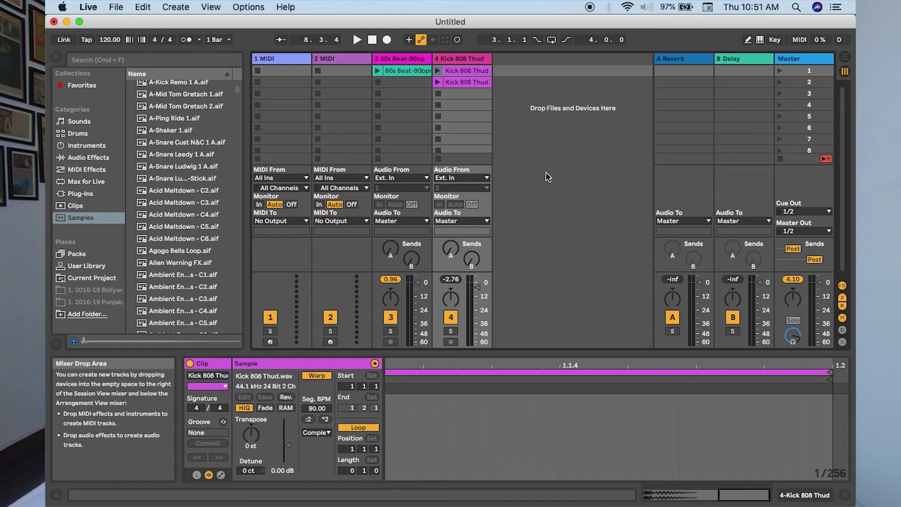
# In Arrangement View select track 1 and stop playback, then return to Session View
pyautogui.press('Tab')
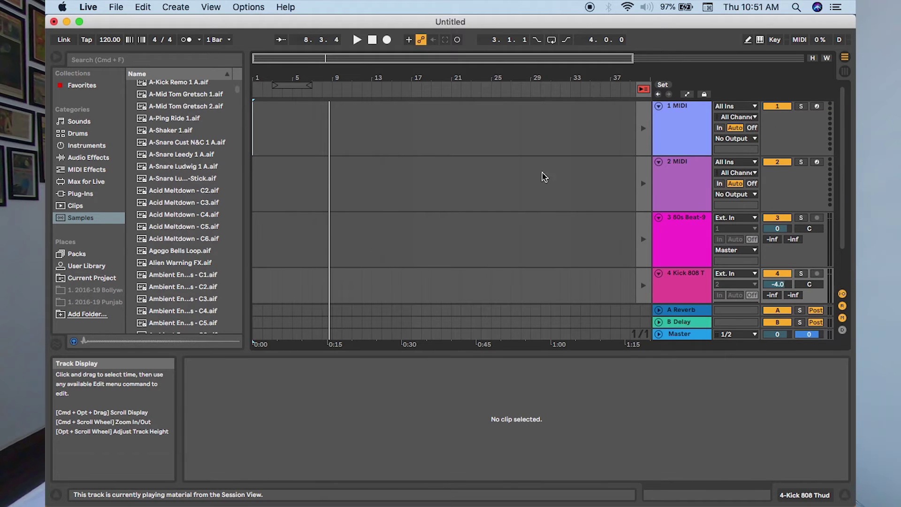
pyautogui.click(253, 125)
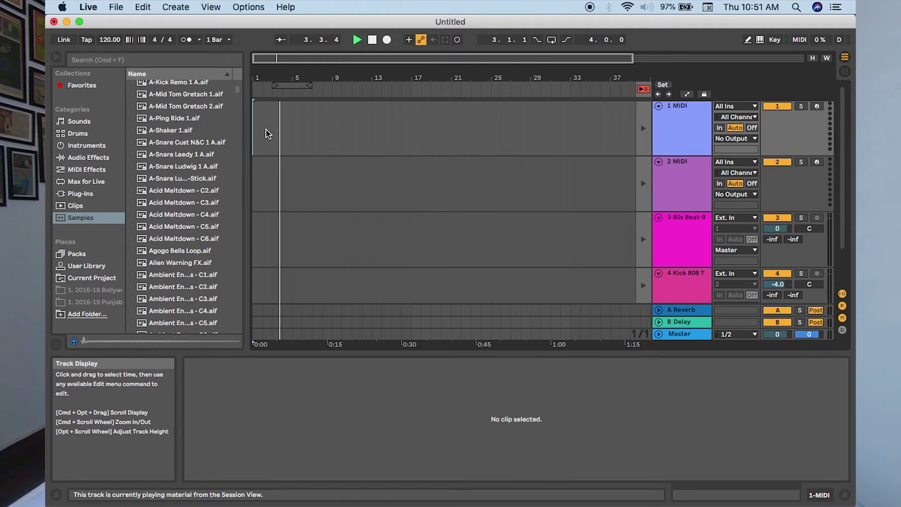
pyautogui.click(361, 133)
pyautogui.click(374, 41)
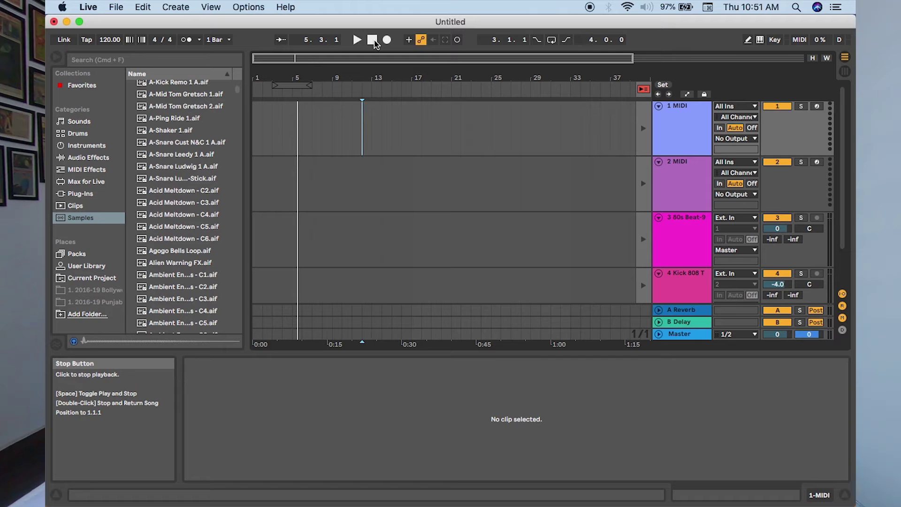
pyautogui.press('Tab')
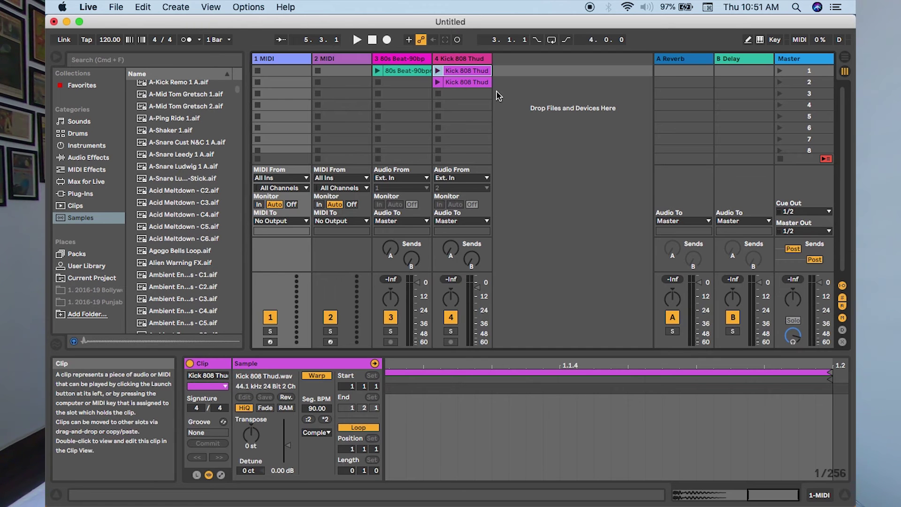
# Click inside the Session View clip grid
pyautogui.click(530, 149)
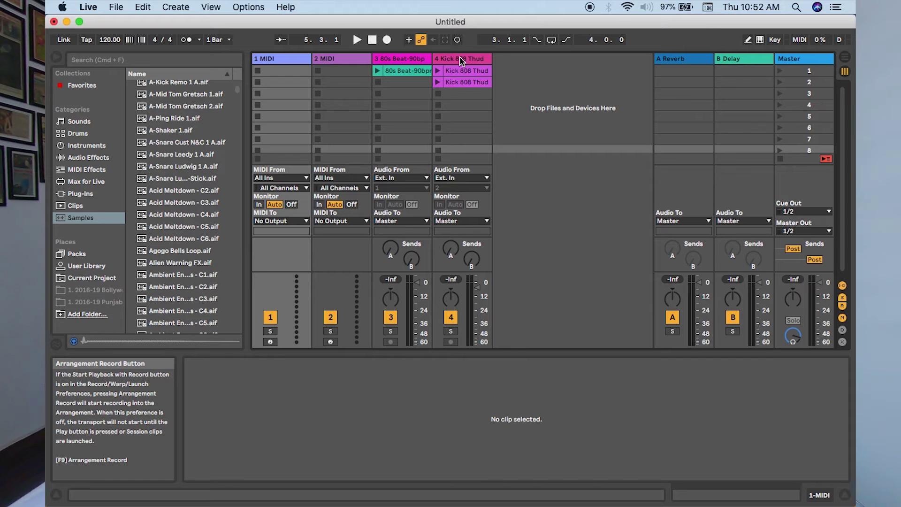
# Reset the song position to 1.1.1 in Arrangement View, then start arrangement recording from Session View
pyautogui.press('Tab')
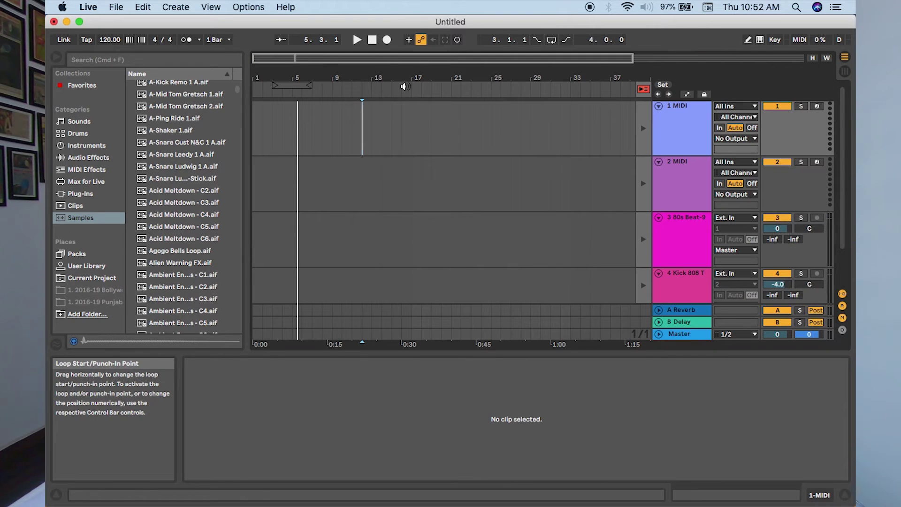
pyautogui.click(254, 123)
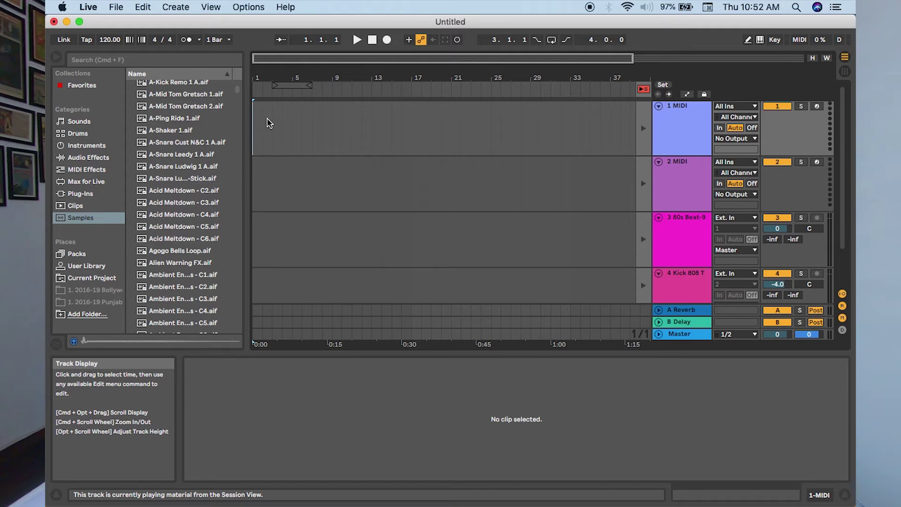
pyautogui.press('Tab')
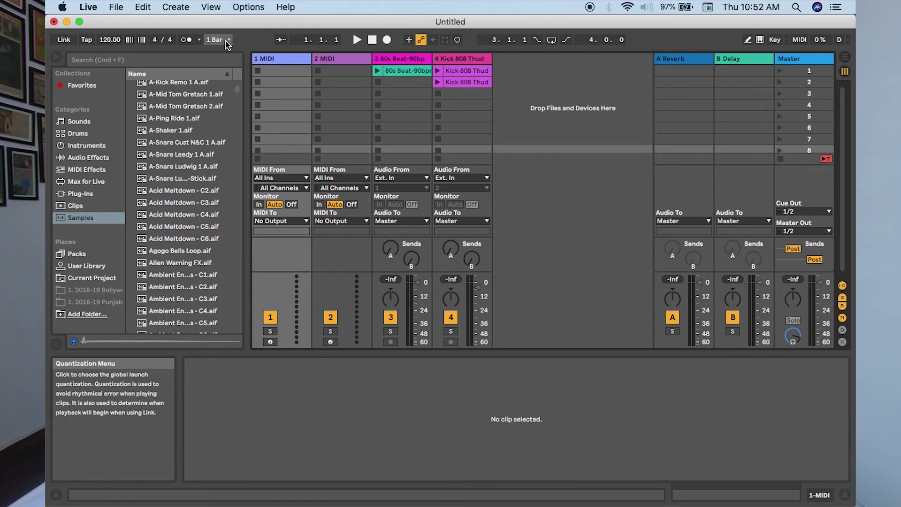
pyautogui.click(387, 40)
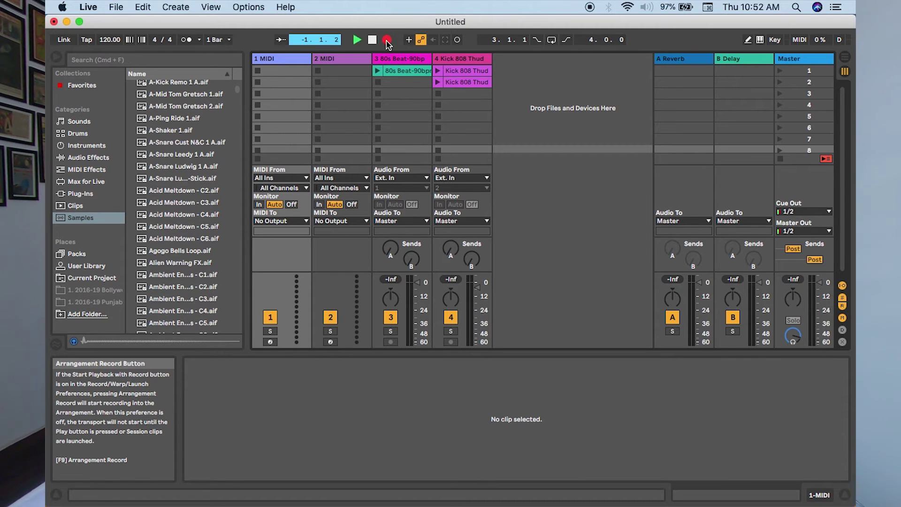
# Launch the second Kick 808 Thud clip and the 80s Beat-90bpm loop, stop all clips, then switch to Arrangement View
pyautogui.click(439, 83)
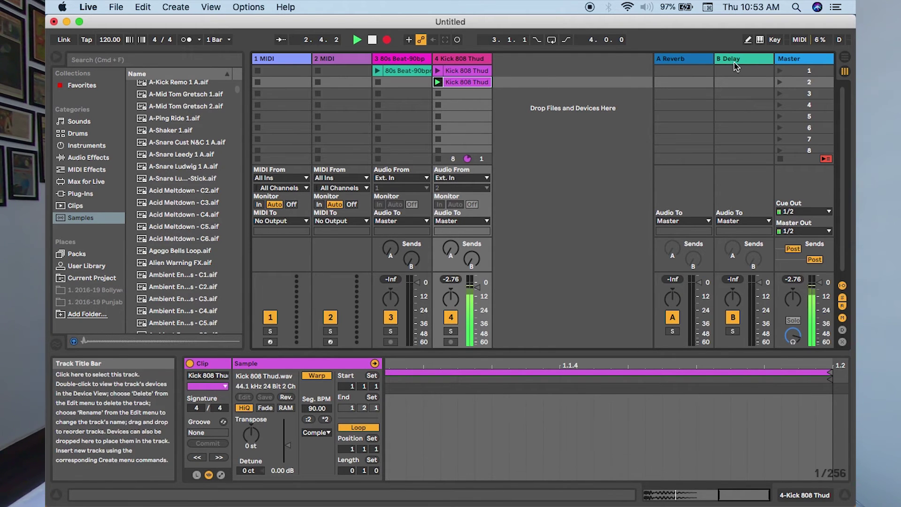
pyautogui.click(378, 73)
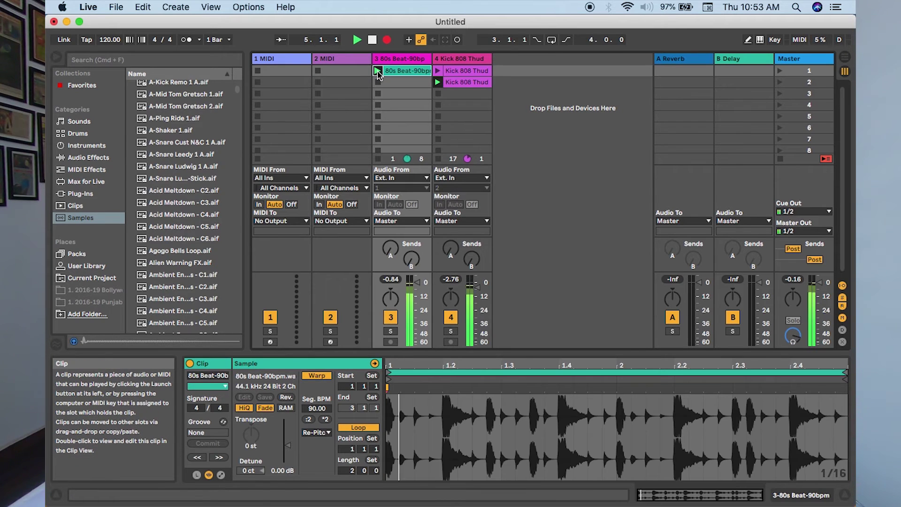
pyautogui.click(372, 40)
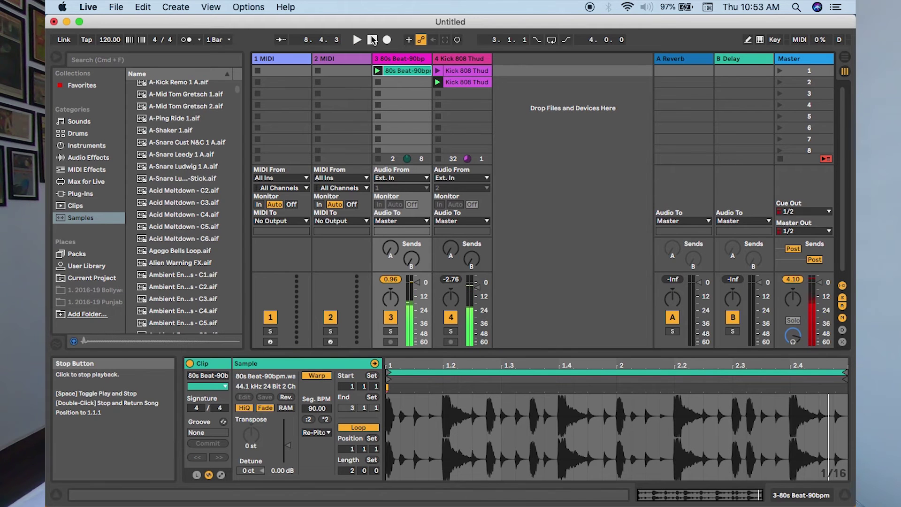
pyautogui.click(780, 160)
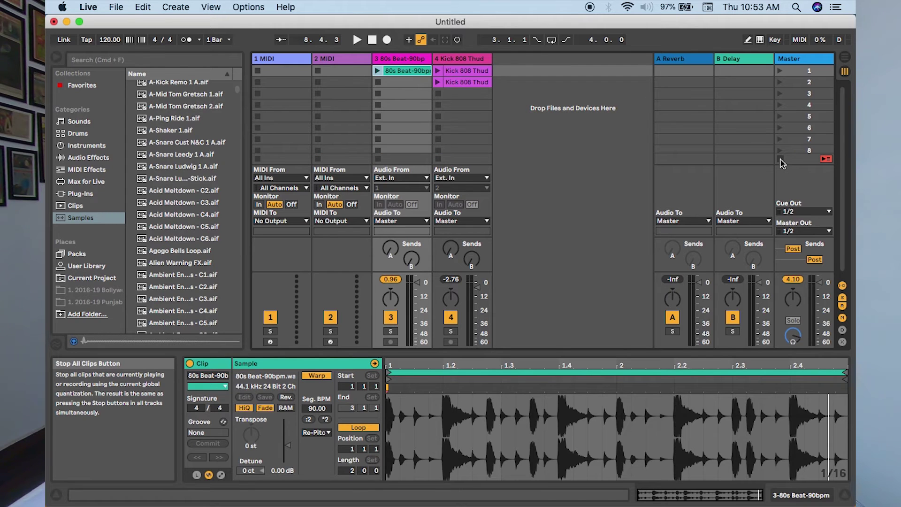
pyautogui.press('Tab')
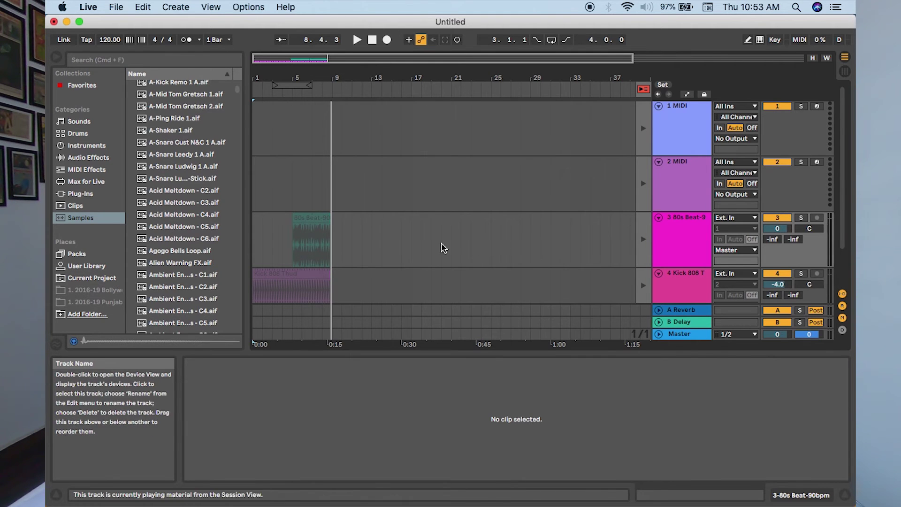
# Restore arrangement playback with Back to Arrangement, play from bar 1, stop, and select the recorded bars on tracks 3–4
pyautogui.click(372, 258)
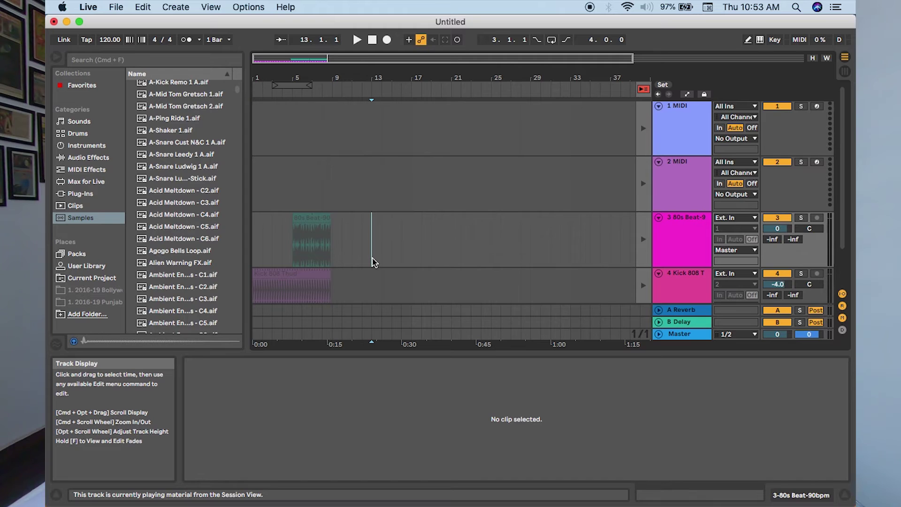
pyautogui.click(645, 90)
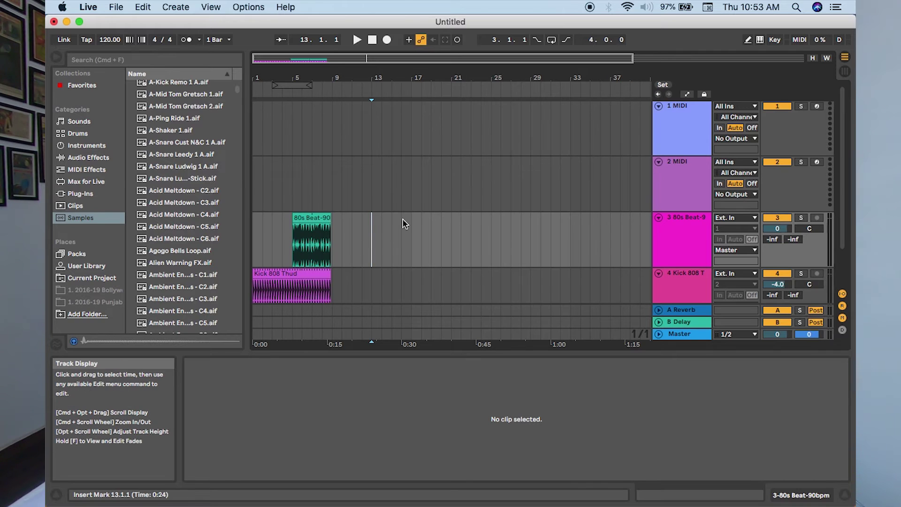
pyautogui.click(253, 95)
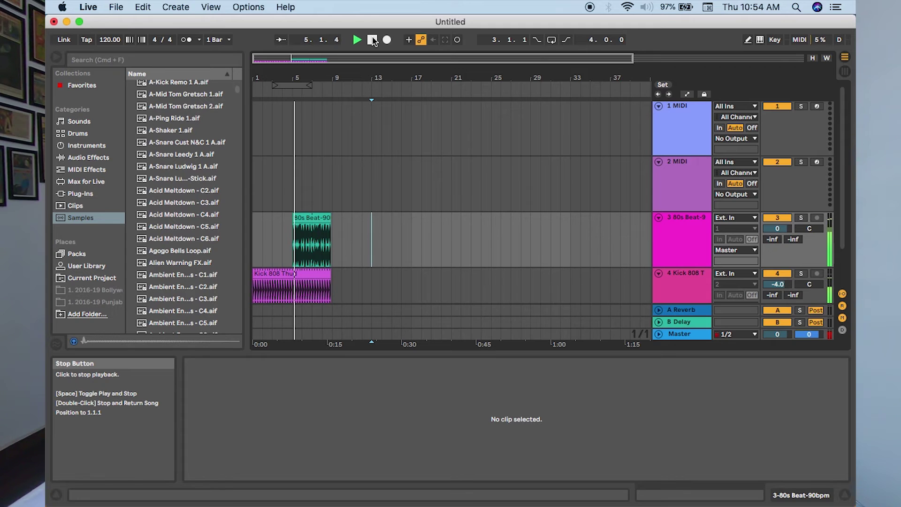
pyautogui.click(372, 41)
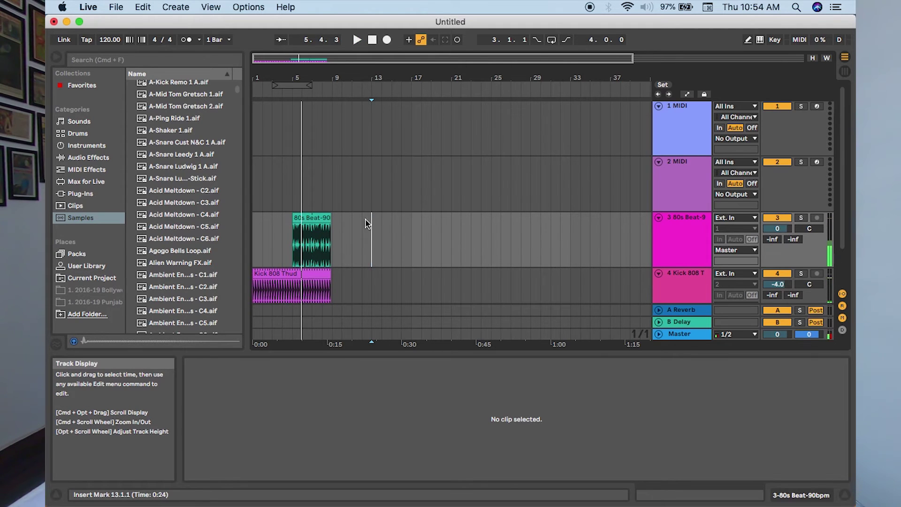
pyautogui.moveTo(358, 223); pyautogui.dragTo(243, 299)
# Delete the selected arrangement clips, then select the 80s Beat and second Kick 808 Thud clips in Session View
pyautogui.press('Delete')
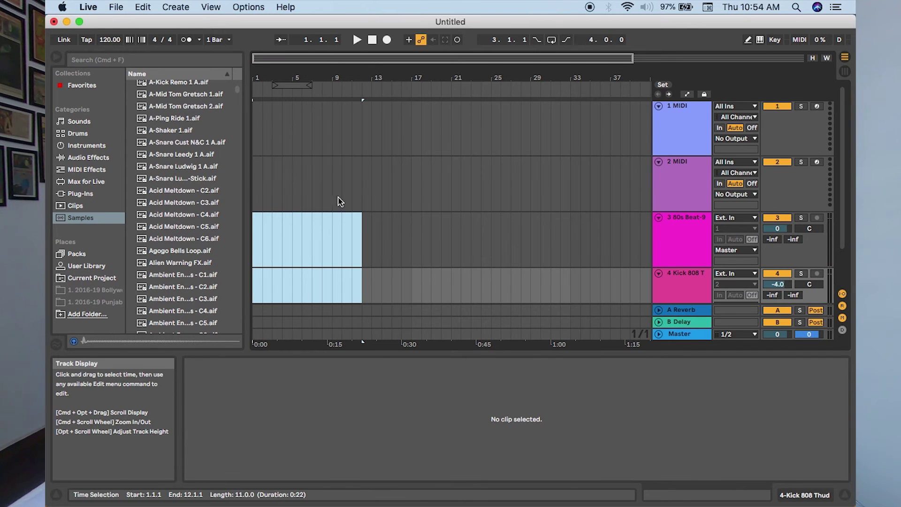
pyautogui.press('Tab')
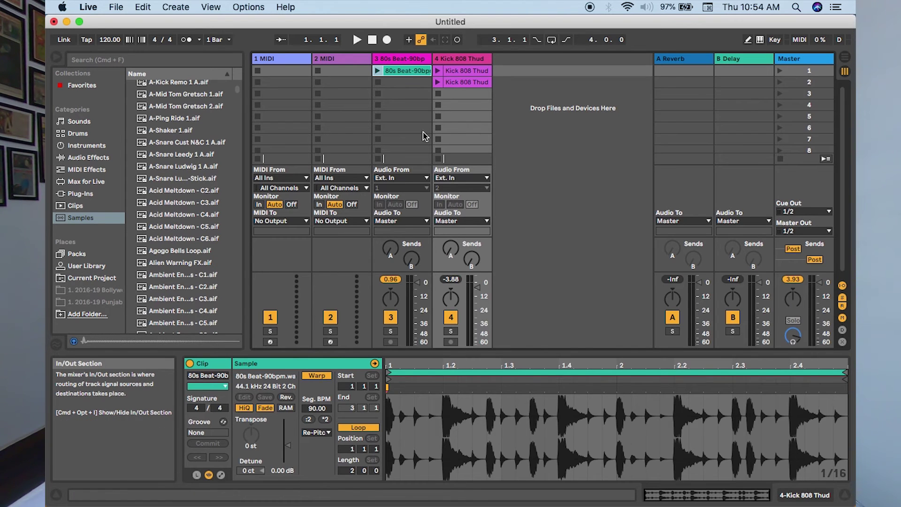
pyautogui.click(409, 73)
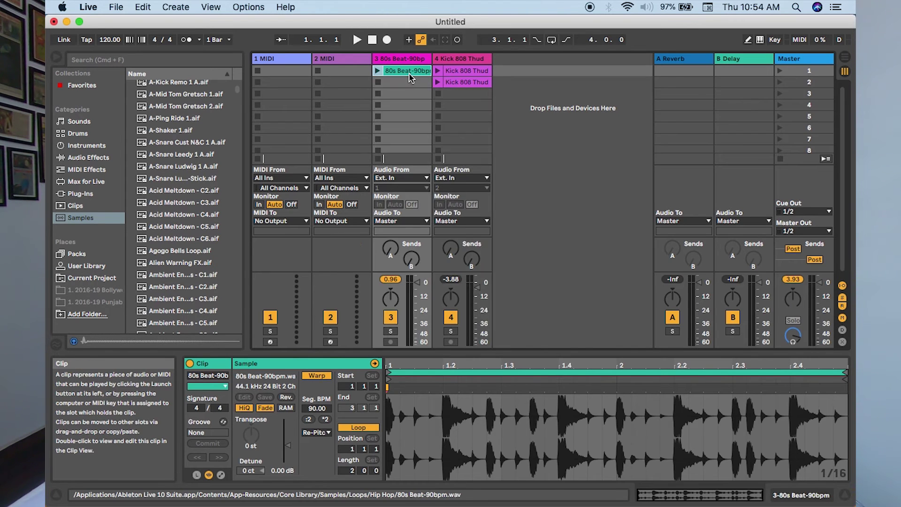
pyautogui.keyDown('shift'); pyautogui.click(464, 84); pyautogui.keyUp('shift')
pyautogui.click(464, 84)
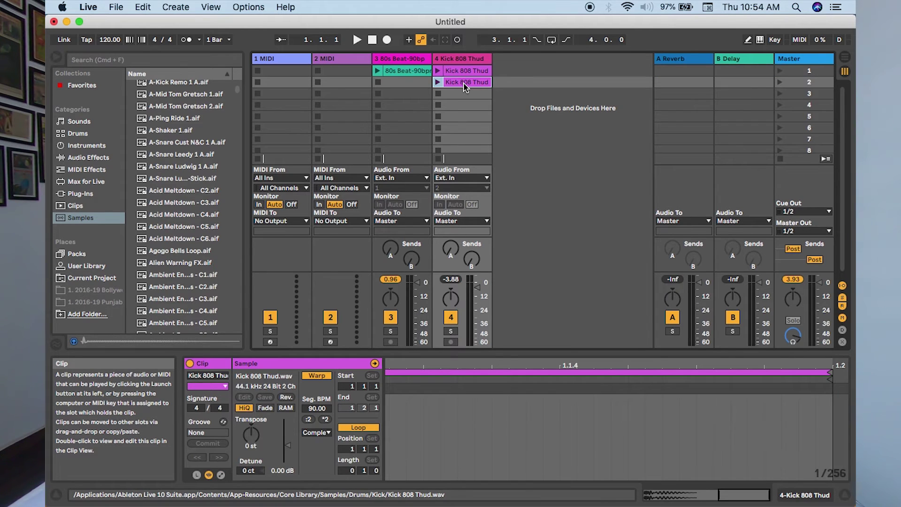
pyautogui.keyDown('super'); pyautogui.click(403, 74); pyautogui.keyUp('super')
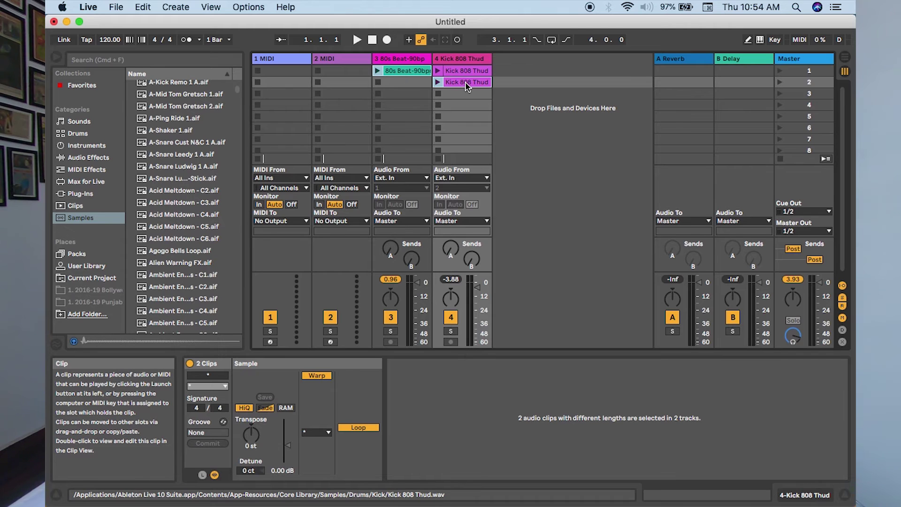
# Drag the two selected clips into the arrangement at bar 1 on tracks 3 and 4
pyautogui.moveTo(467, 86)
pyautogui.mouseDown()
pyautogui.moveTo(595, 100)
pyautogui.moveTo(478, 83)
pyautogui.moveTo(584, 61)
pyautogui.moveTo(483, 74)
pyautogui.moveTo(471, 89)
pyautogui.moveTo(466, 81)
pyautogui.moveTo(587, 73)
pyautogui.moveTo(336, 265)
pyautogui.moveTo(306, 280)
pyautogui.moveTo(258, 282)
pyautogui.mouseUp()
pyautogui.press('Tab')
pyautogui.click(302, 282)
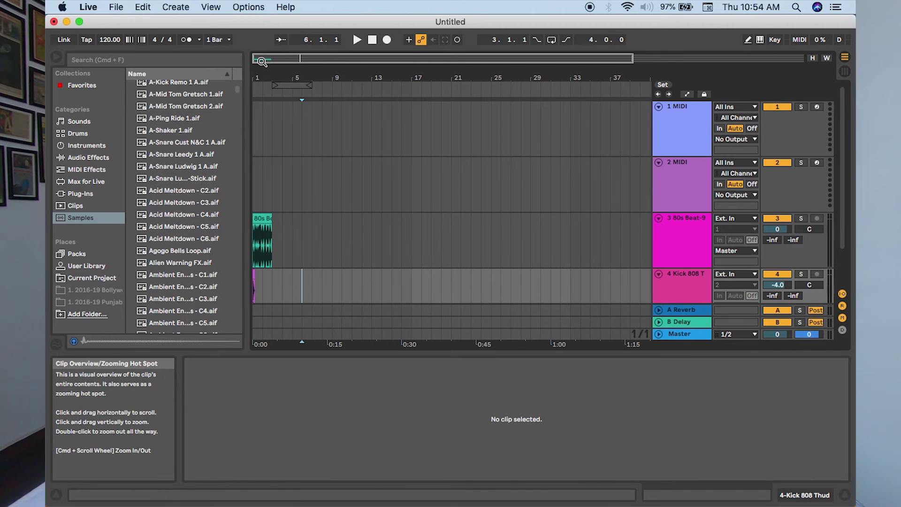
# Zoom into bar 1 and play the new clips from the start of the arrangement
pyautogui.moveTo(262, 59); pyautogui.dragTo(262, 103)
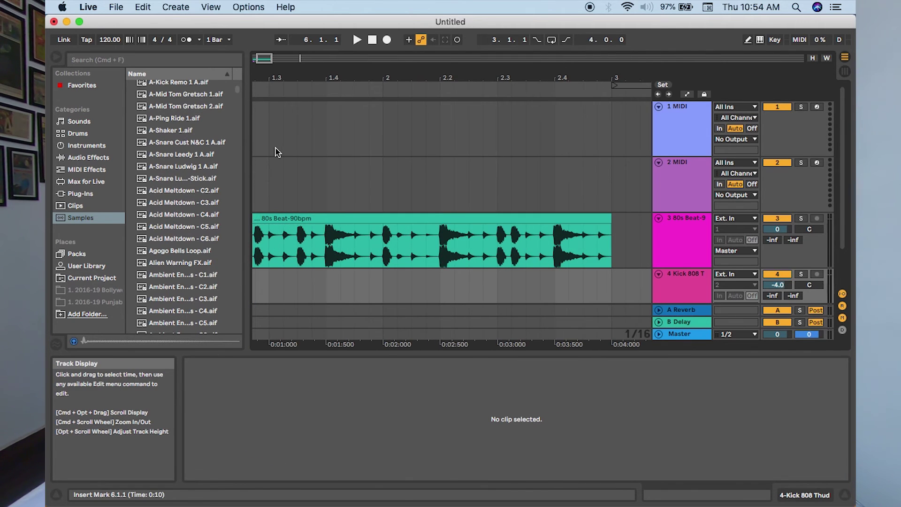
pyautogui.hscroll(-3, 277, 152)
pyautogui.press('space')
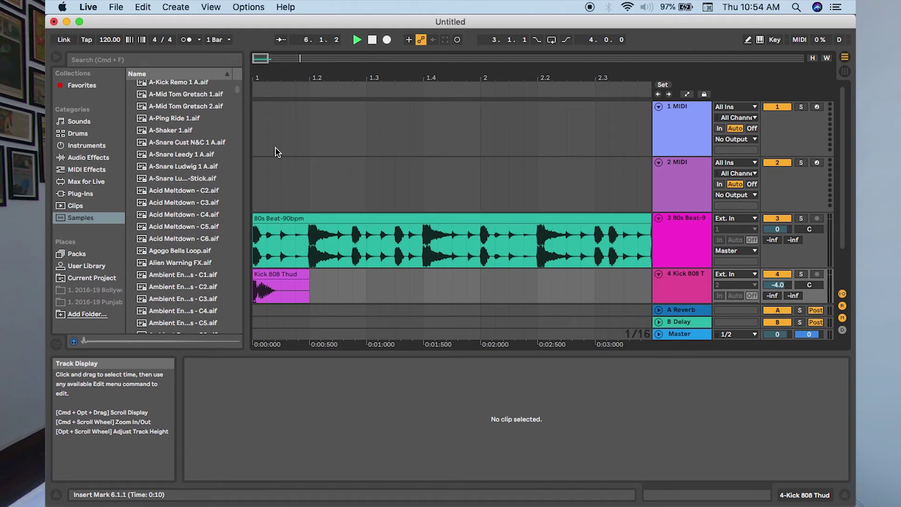
pyautogui.press('space')
pyautogui.click(254, 118)
pyautogui.press('space')
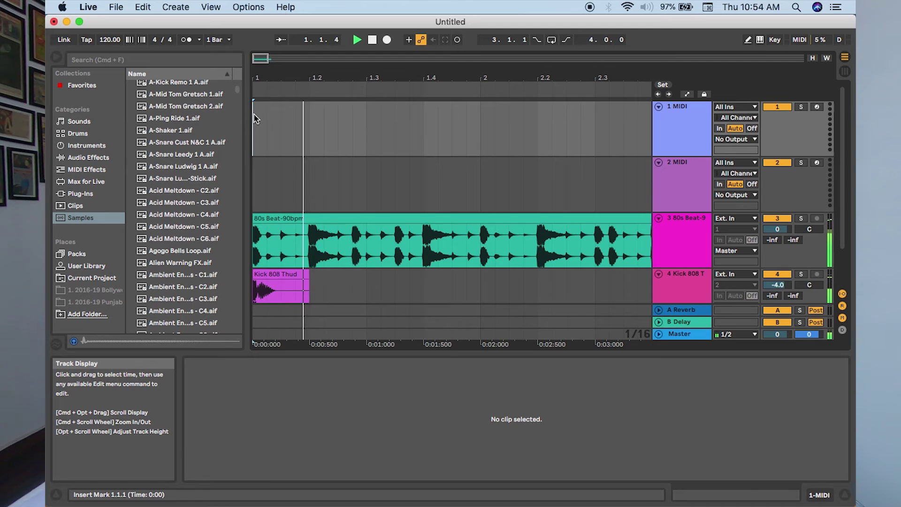
pyautogui.press('space')
pyautogui.press('space')
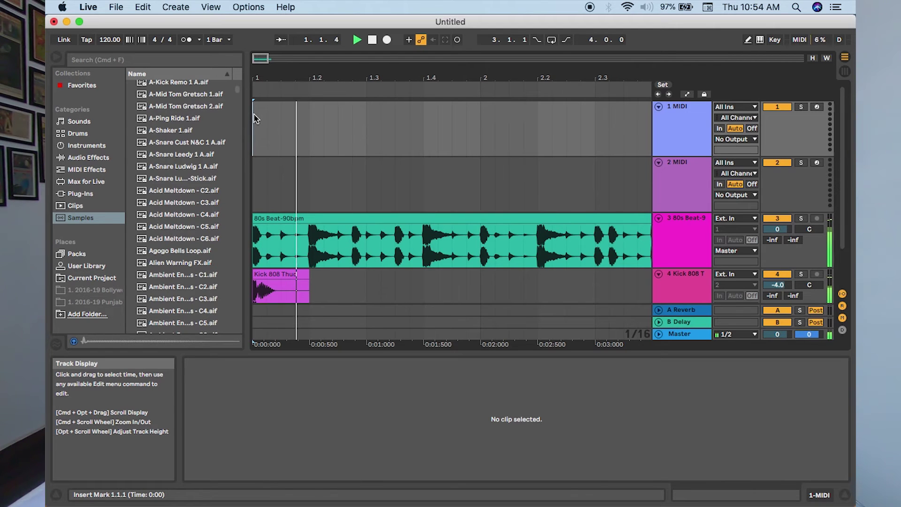
pyautogui.press('space')
# Zoom the timeline back out, click on tracks 1 and 2, and return to Session View
pyautogui.press('-')
pyautogui.press('-')
pyautogui.press('-')
pyautogui.press('-')
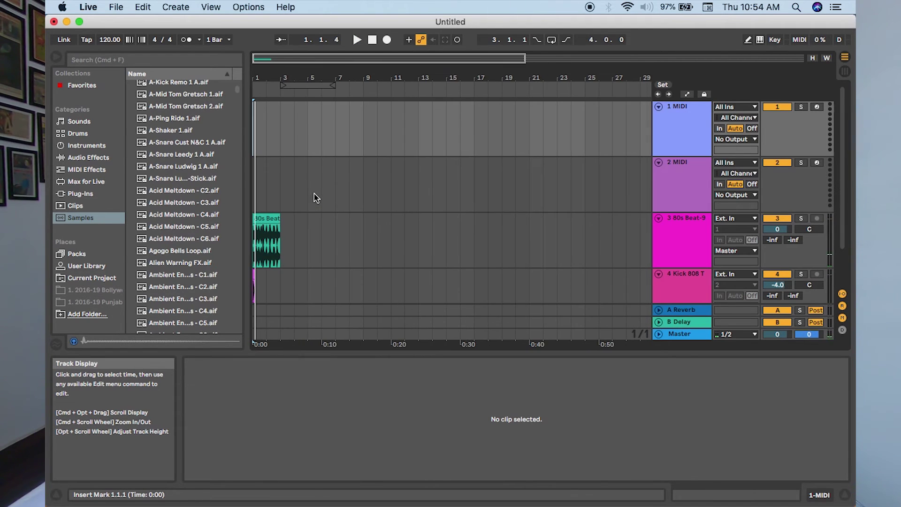
pyautogui.press('-')
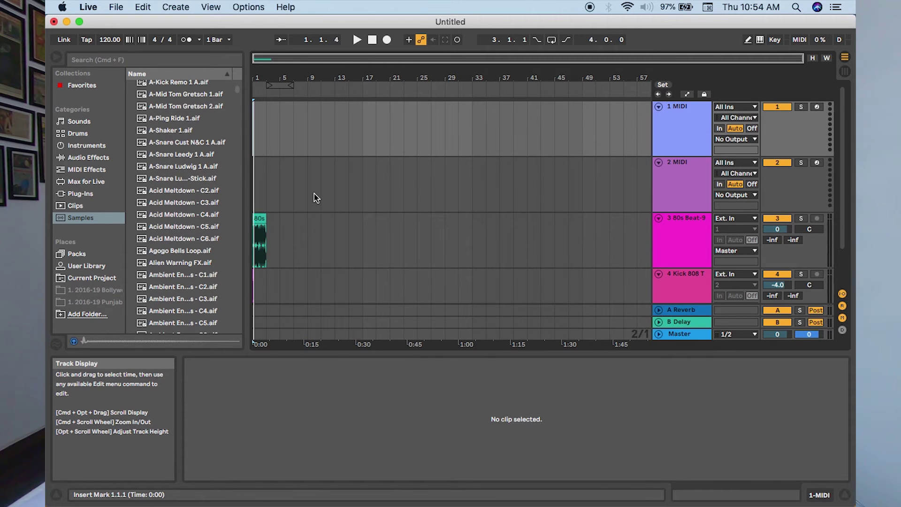
pyautogui.click(421, 144)
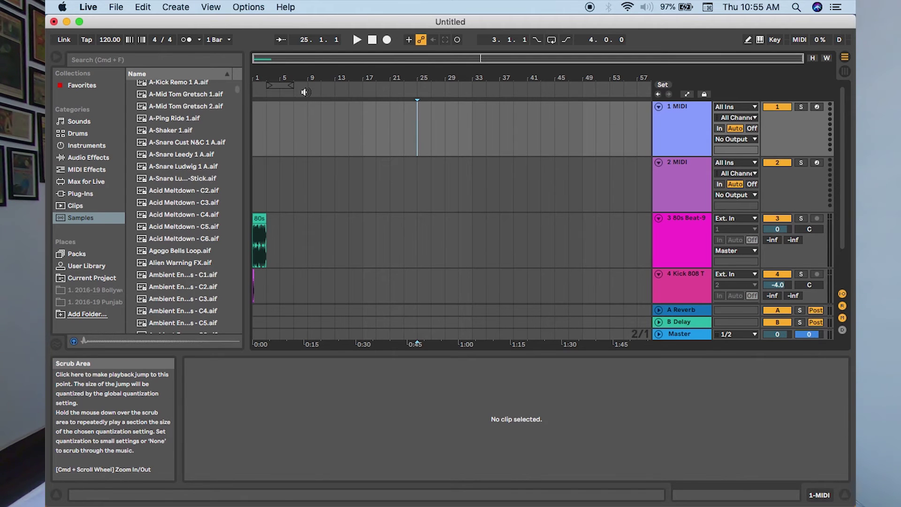
pyautogui.click(398, 168)
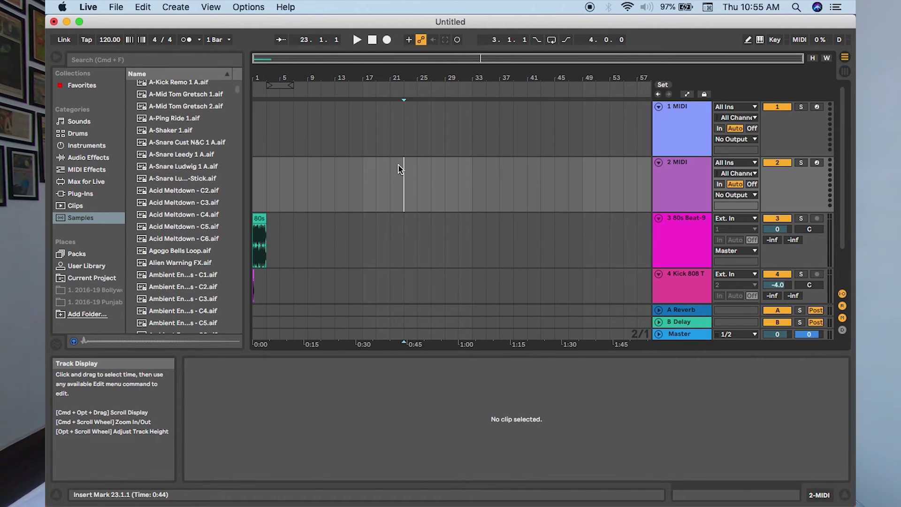
pyautogui.press('Tab')
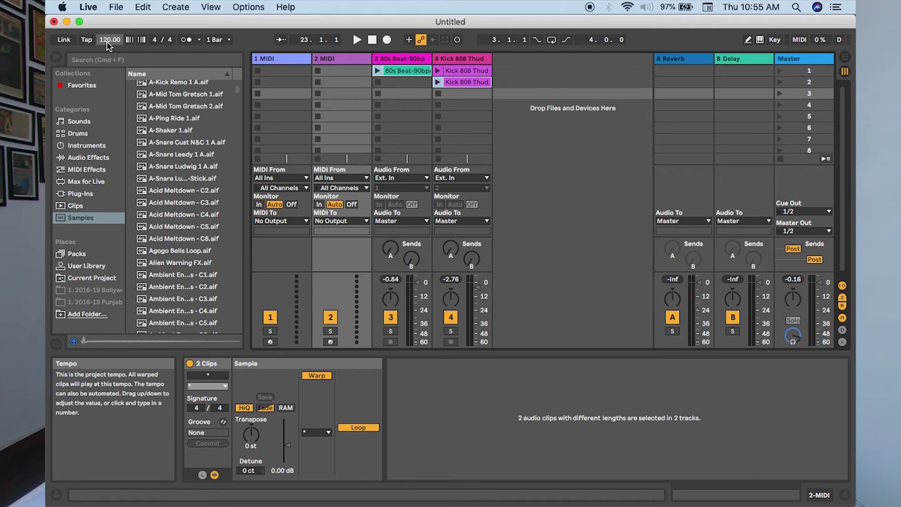
# Stop playback and browse the Sounds, Drums, Instruments, Audio/MIDI Effects, Max for Live, Plug-Ins and Clips categories
pyautogui.click(376, 43)
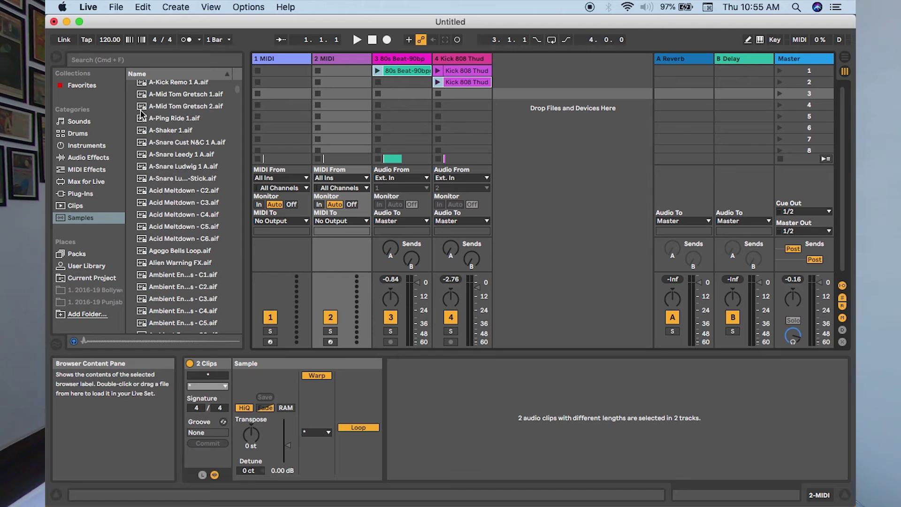
pyautogui.click(78, 121)
pyautogui.click(85, 134)
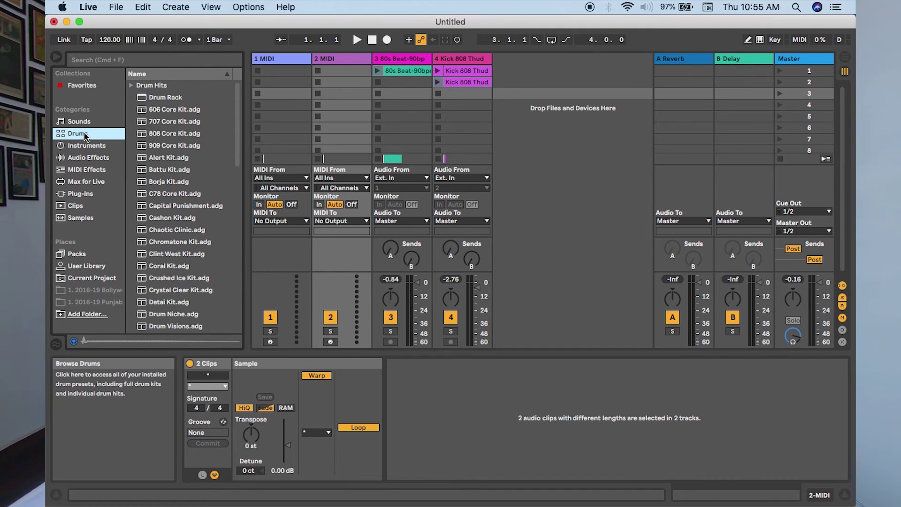
pyautogui.click(86, 147)
pyautogui.click(85, 159)
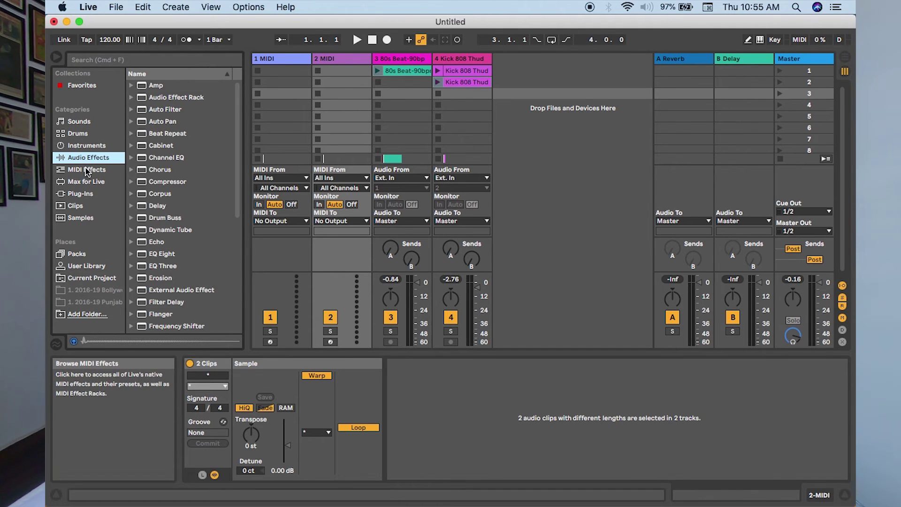
pyautogui.click(86, 171)
pyautogui.click(87, 184)
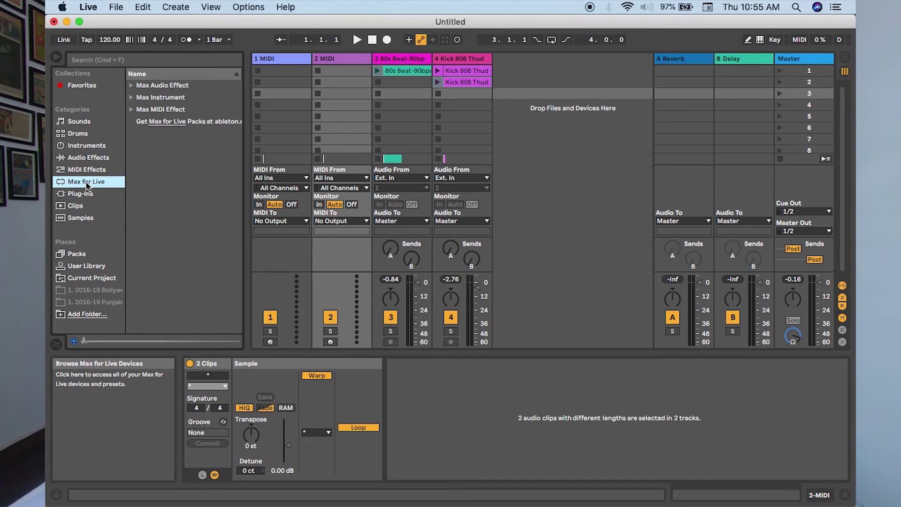
pyautogui.click(87, 196)
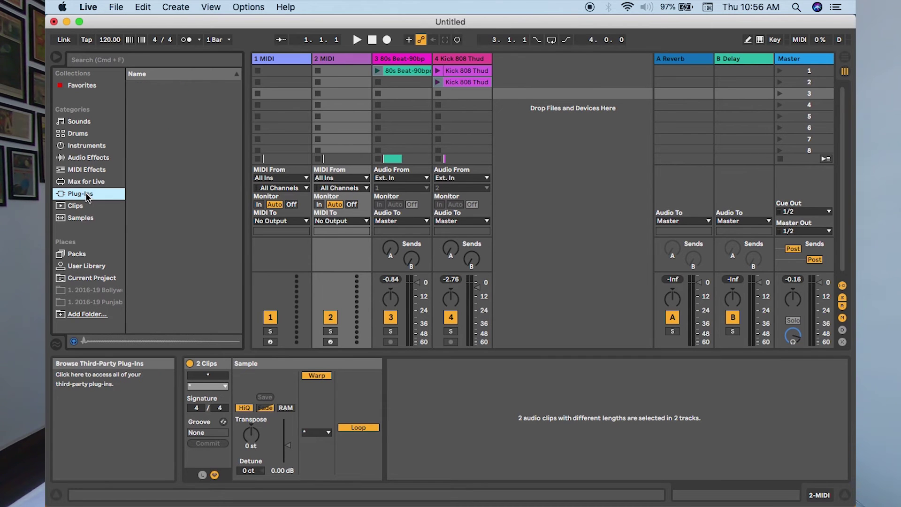
pyautogui.click(80, 207)
# View Samples, Packs and the User Library, then start adding a folder to Places
pyautogui.click(80, 217)
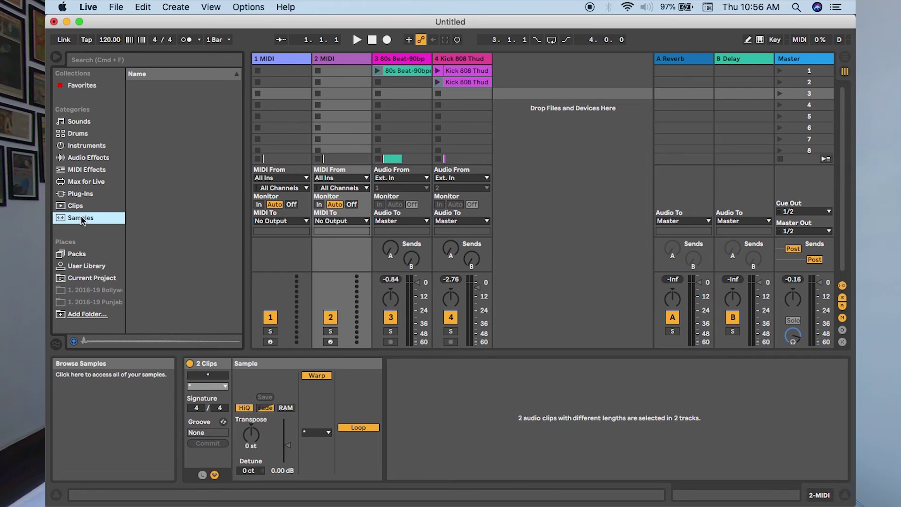
pyautogui.click(73, 253)
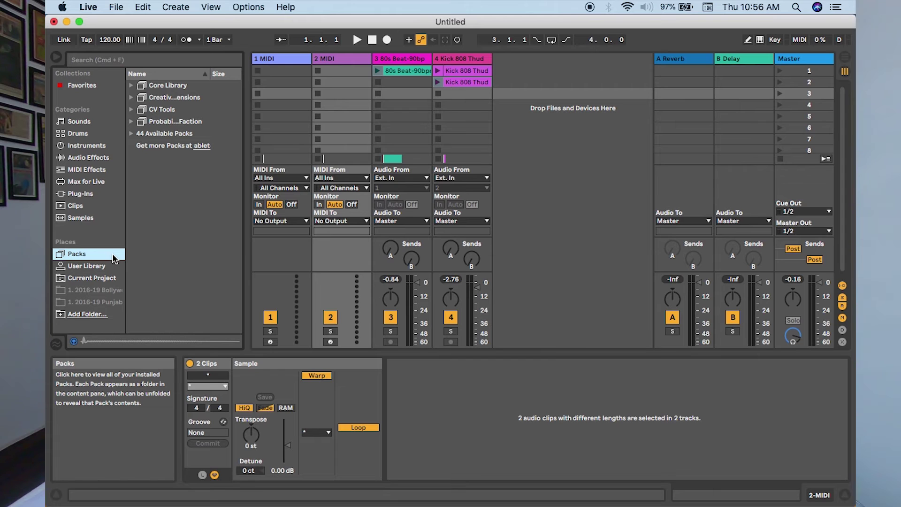
pyautogui.click(85, 268)
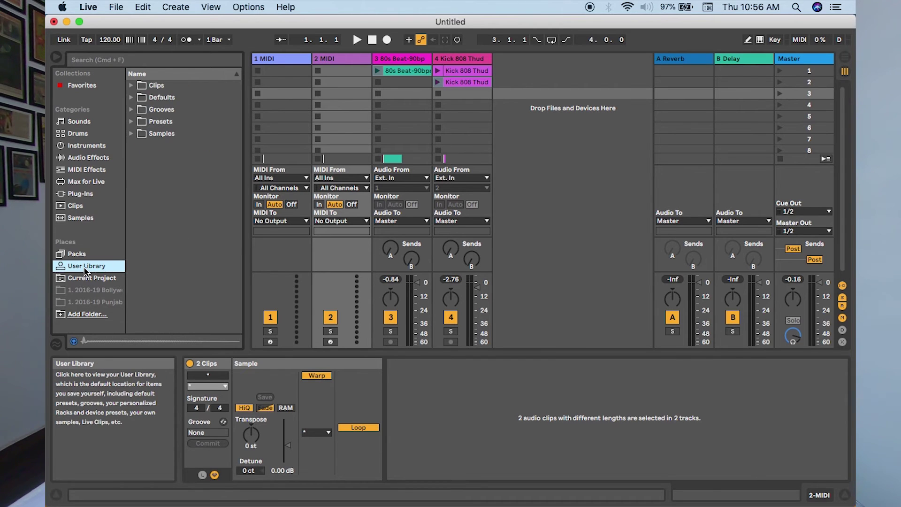
pyautogui.click(87, 315)
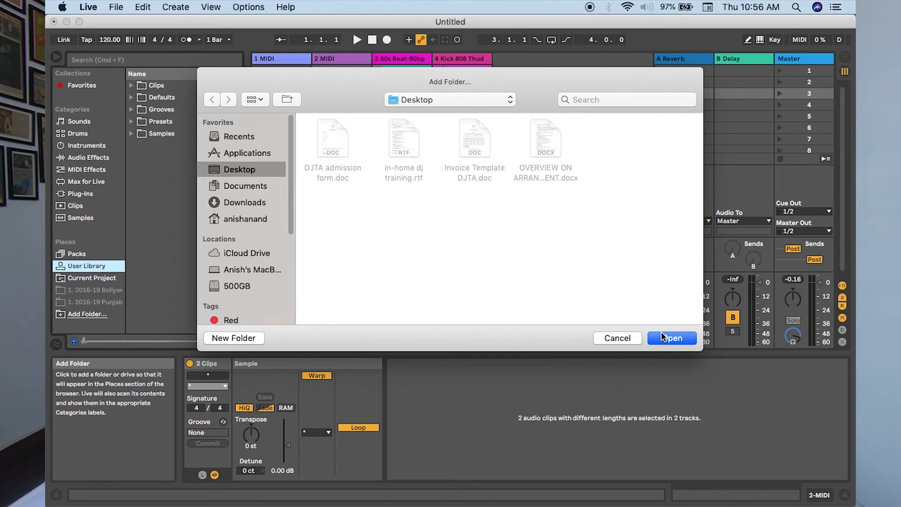
# Cancel the Add Folder dialog
pyautogui.click(628, 339)
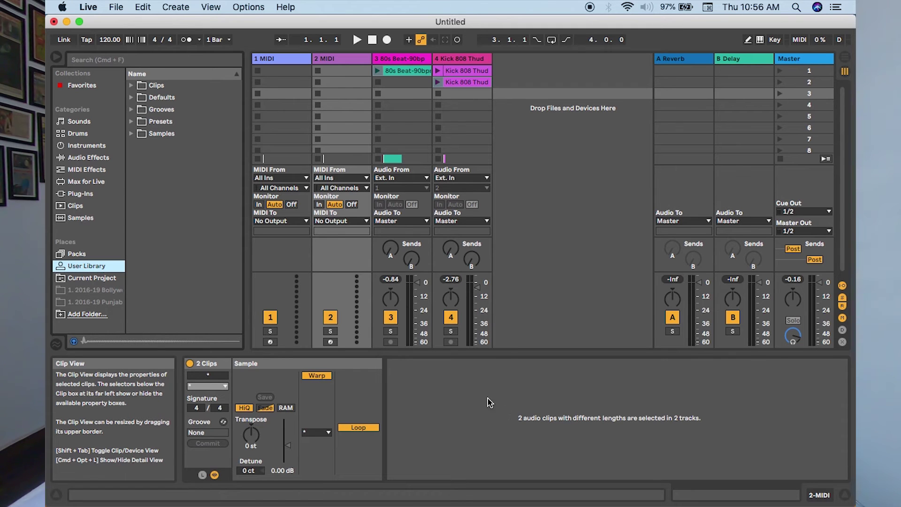
# Select the Kick 808 Thud and 80s Beat clips, check them in Arrangement View, then return to Session View
pyautogui.click(470, 80)
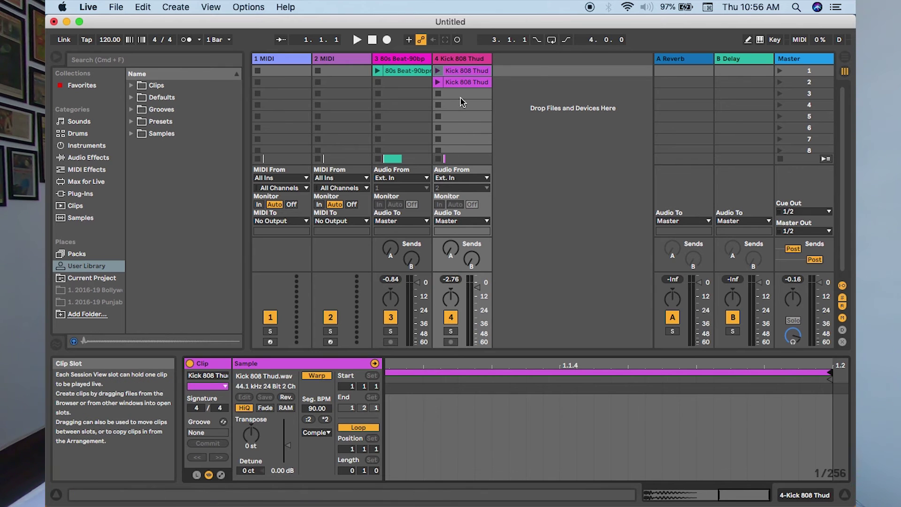
pyautogui.click(464, 84)
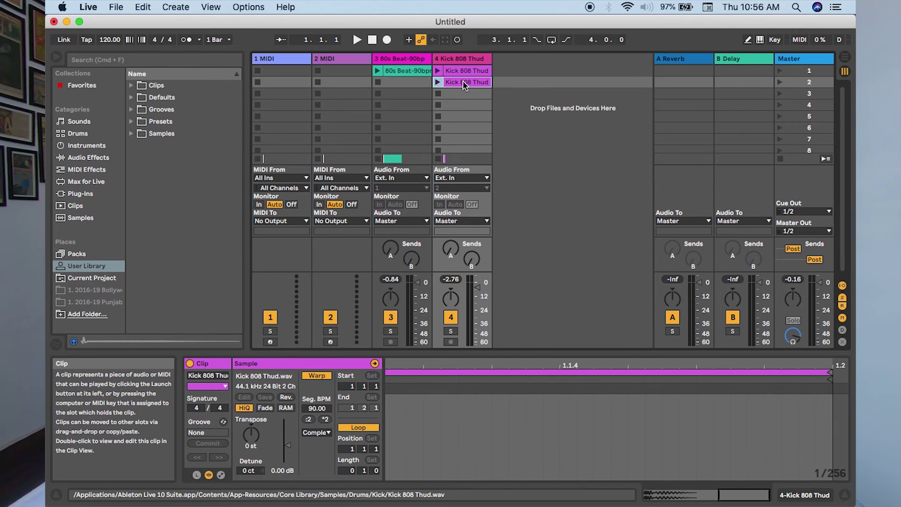
pyautogui.press('Tab')
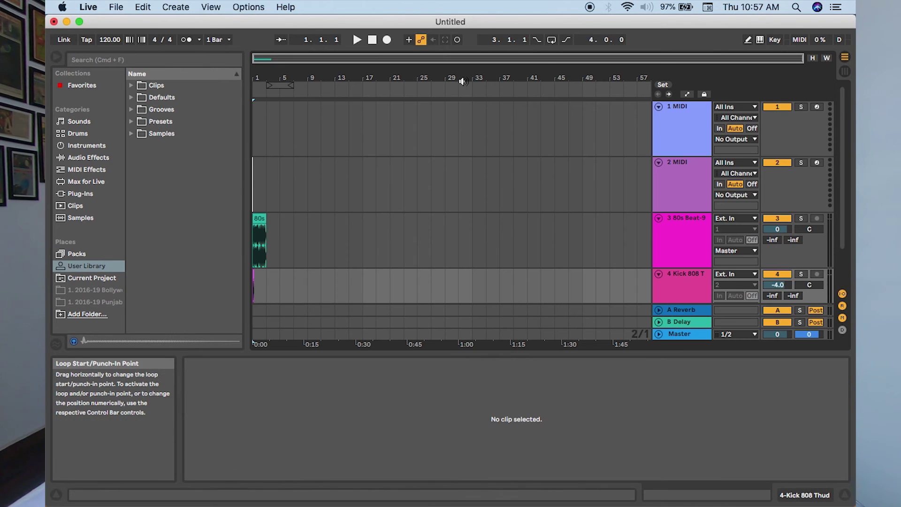
pyautogui.click(264, 234)
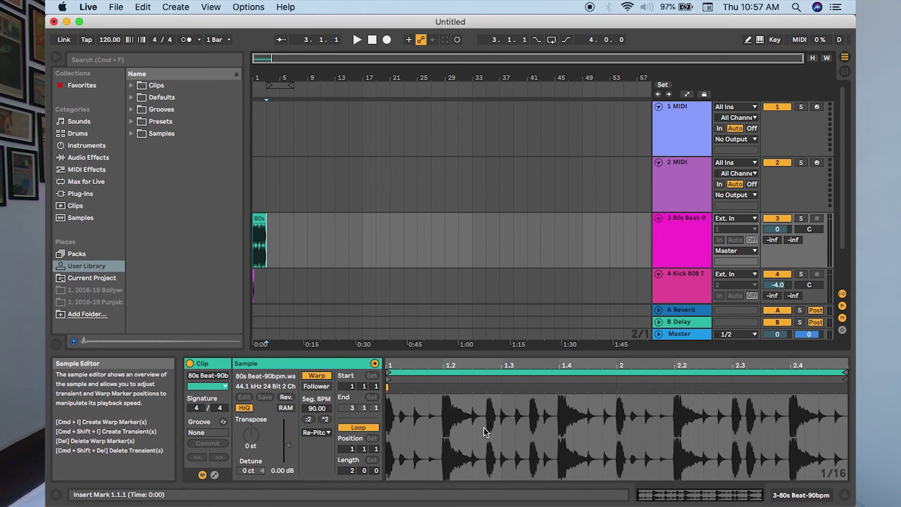
pyautogui.click(253, 287)
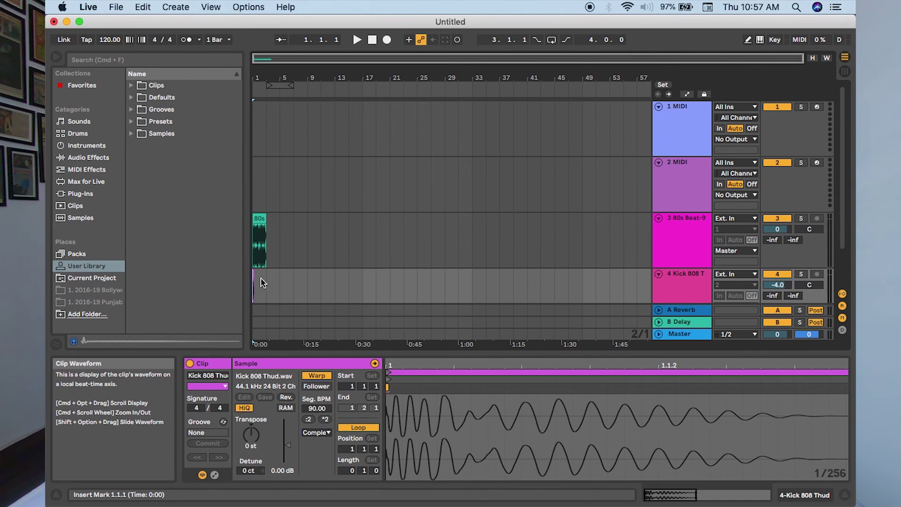
pyautogui.click(260, 221)
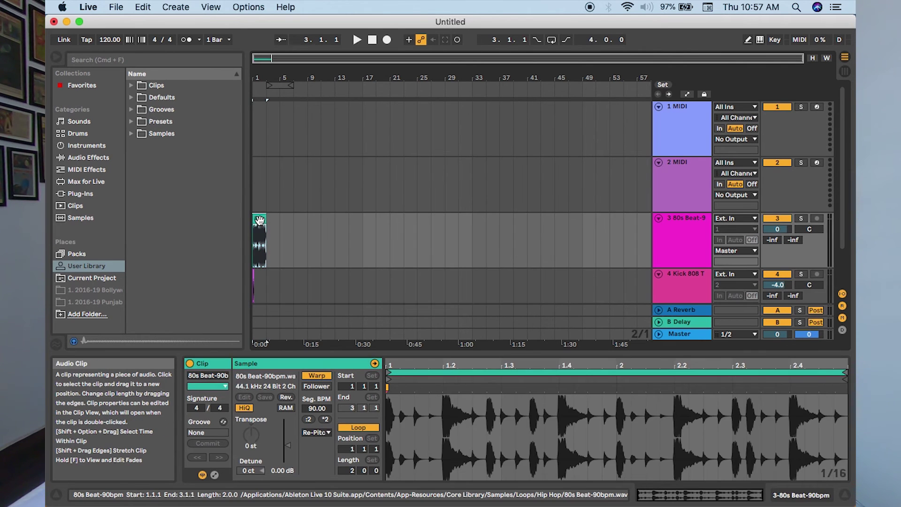
pyautogui.click(368, 187)
pyautogui.press('Tab')
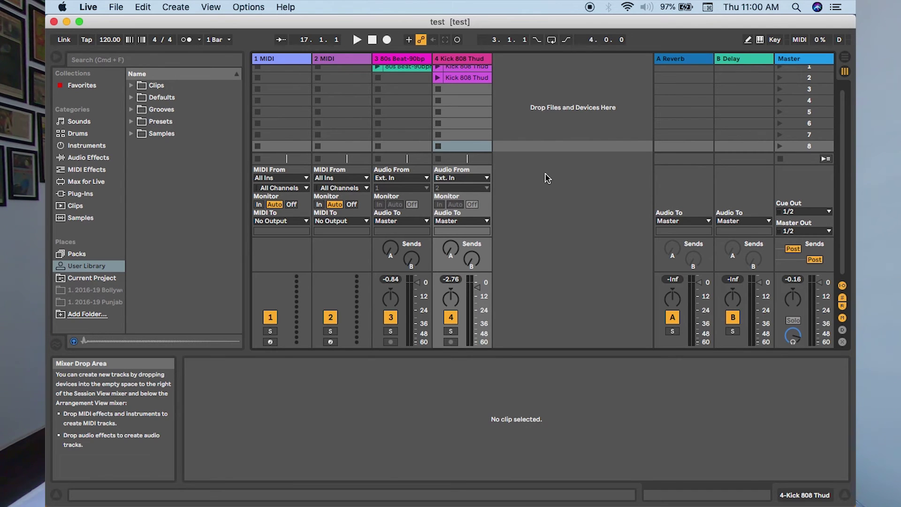
pyautogui.scroll(1, 547, 178)
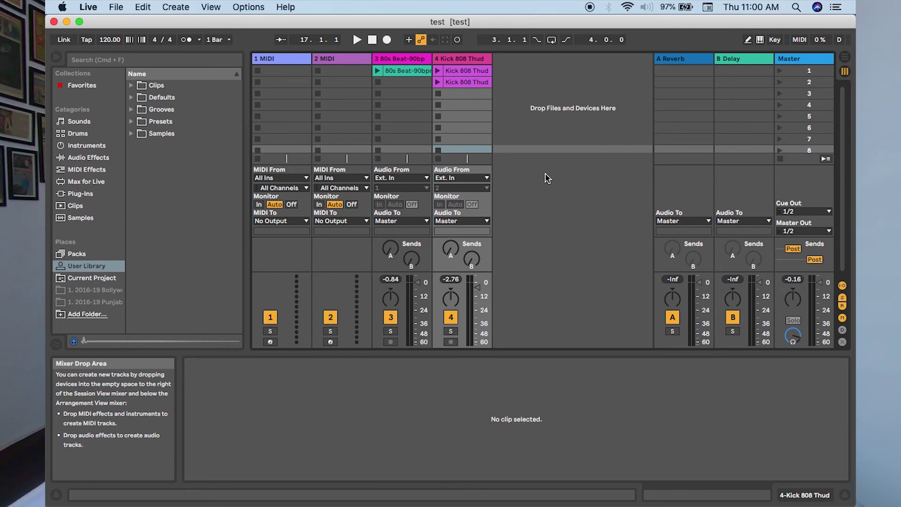
# Open the File menu to reach Collect All and Save
pyautogui.click(121, 8)
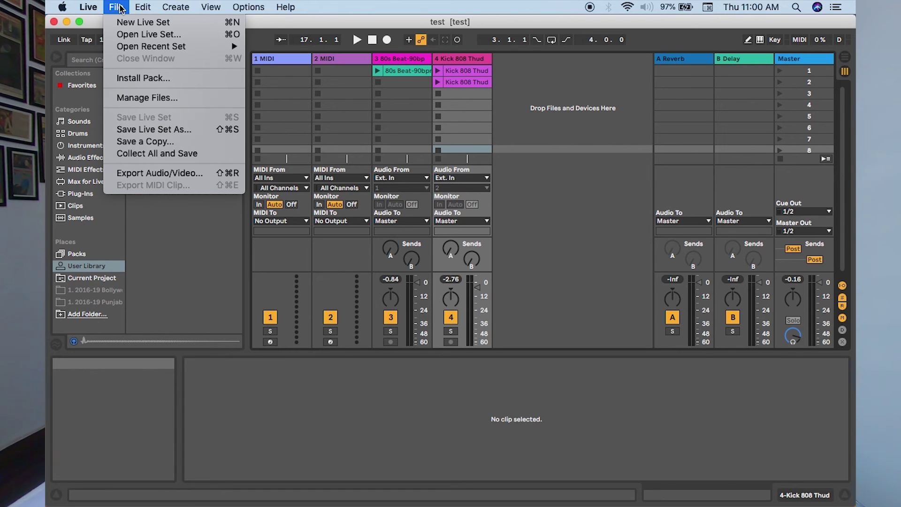
# Run Collect All and Save, confirm copying all used media, and choose to save into a project folder
pyautogui.click(163, 153)
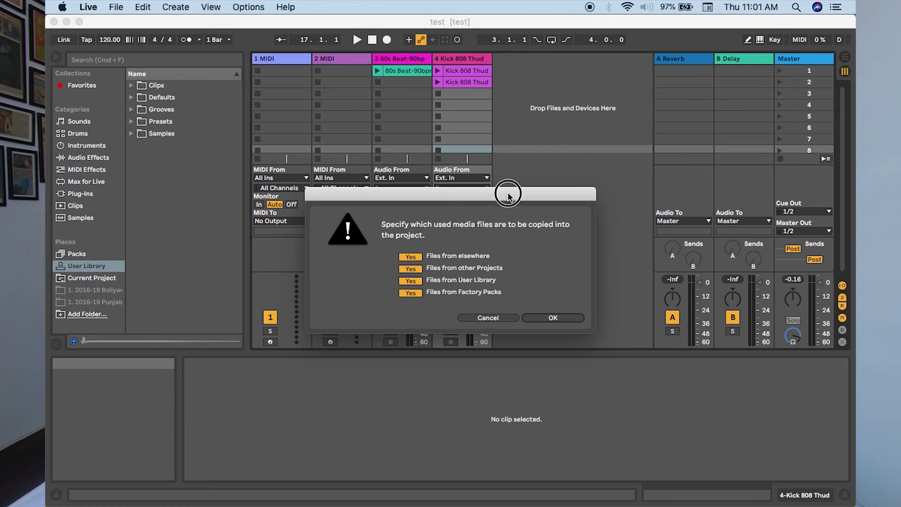
pyautogui.moveTo(507, 194); pyautogui.dragTo(481, 100)
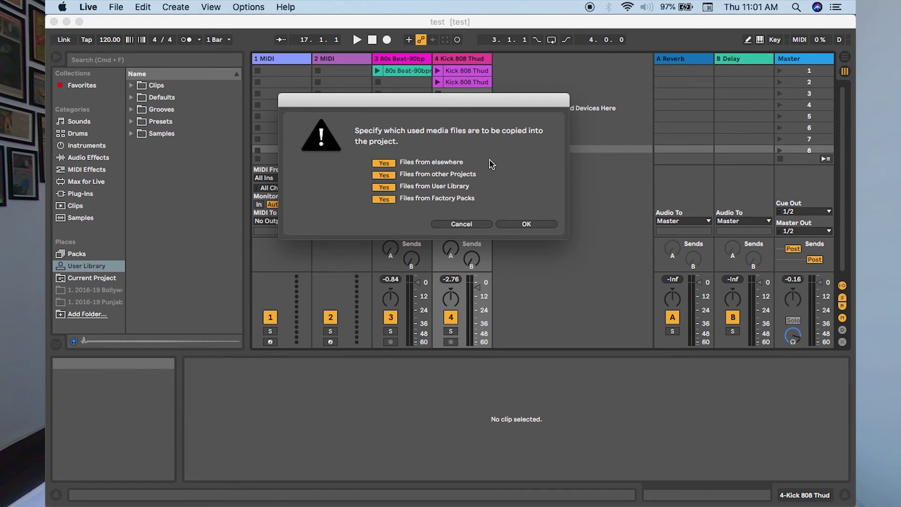
pyautogui.click(541, 228)
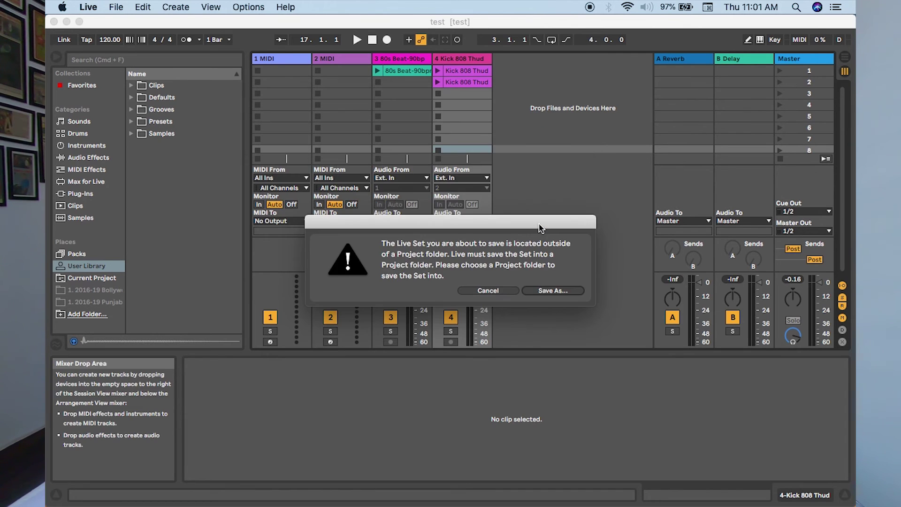
pyautogui.click(556, 291)
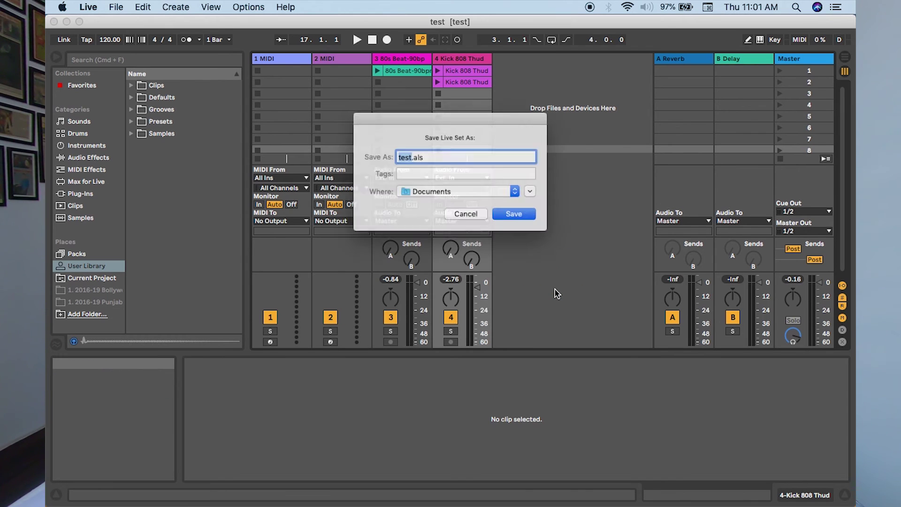
# Save the set as 'desktop 1' with Desktop chosen as the location
pyautogui.click(406, 157)
pyautogui.press('BackSpace')
pyautogui.press('BackSpace')
pyautogui.press('BackSpace')
pyautogui.press('BackSpace')
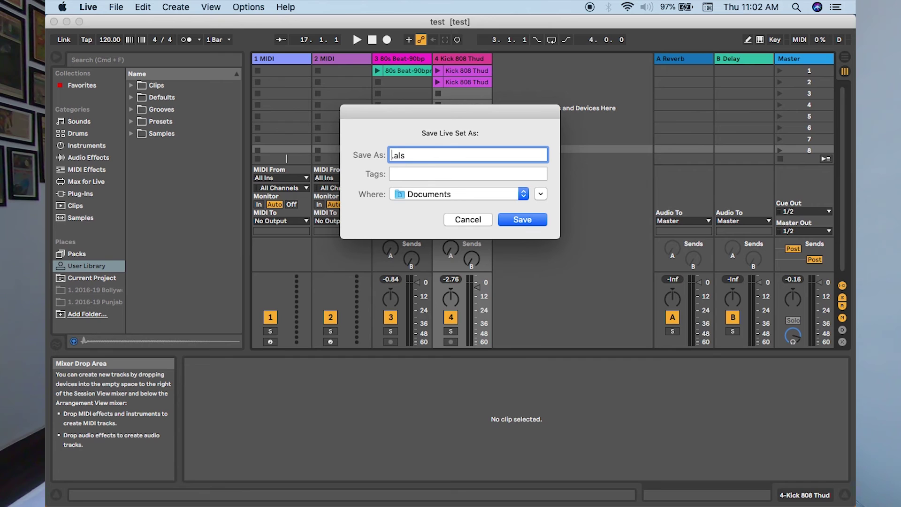
pyautogui.write('desktop 1')
pyautogui.click(489, 198)
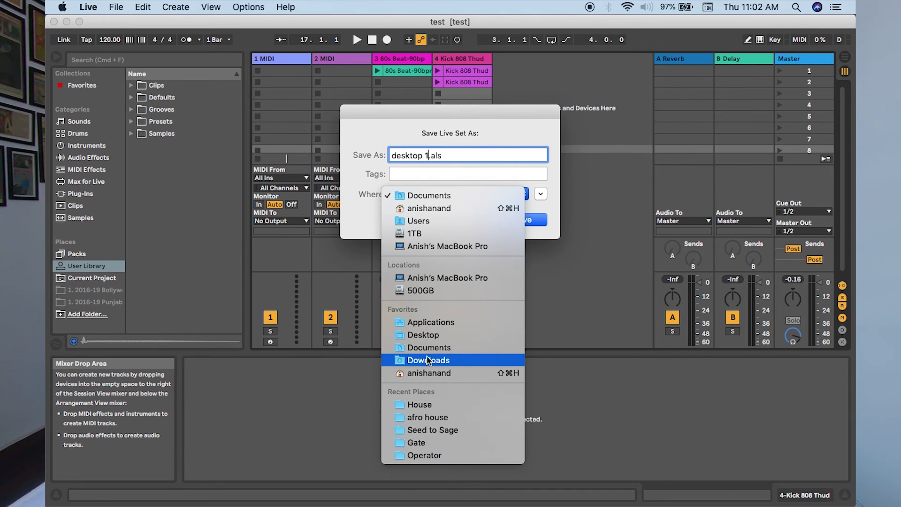
pyautogui.click(426, 336)
pyautogui.click(527, 220)
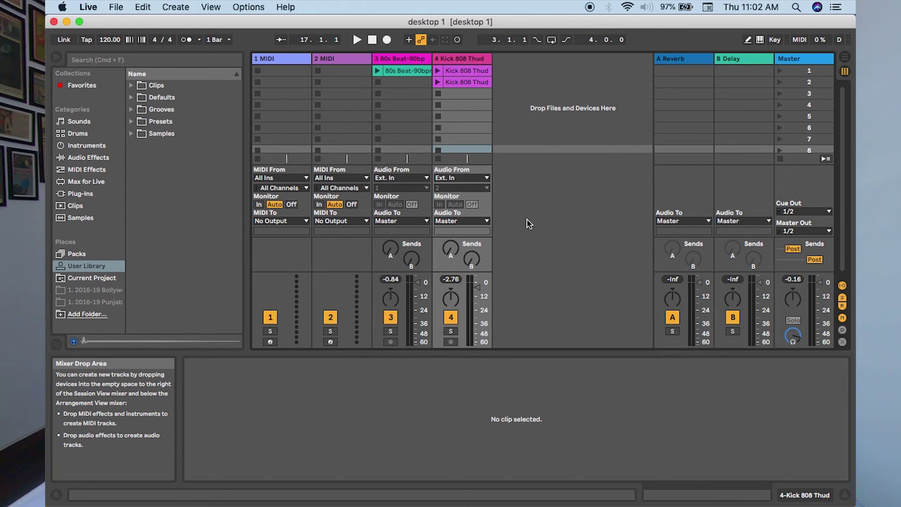
# Reveal the desktop and open the desktop 1 Project folder in Finder
pyautogui.press('F11')
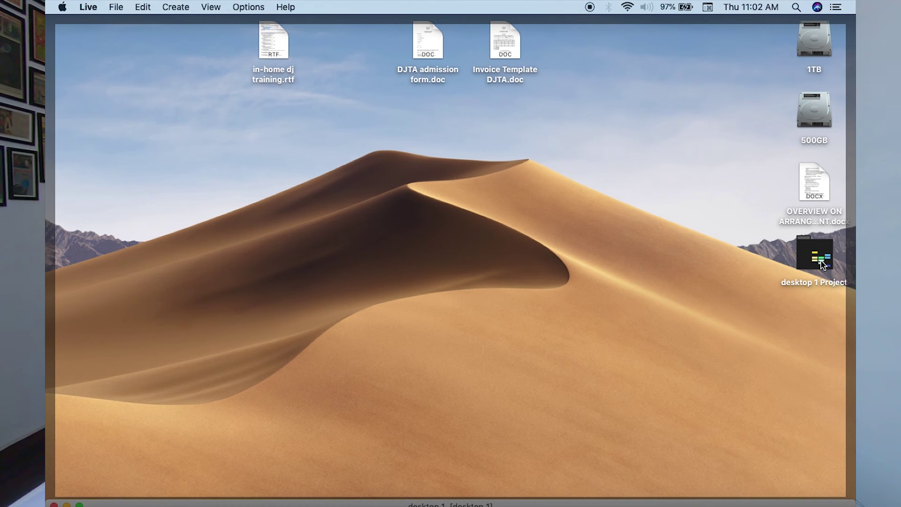
pyautogui.doubleClick(823, 265)
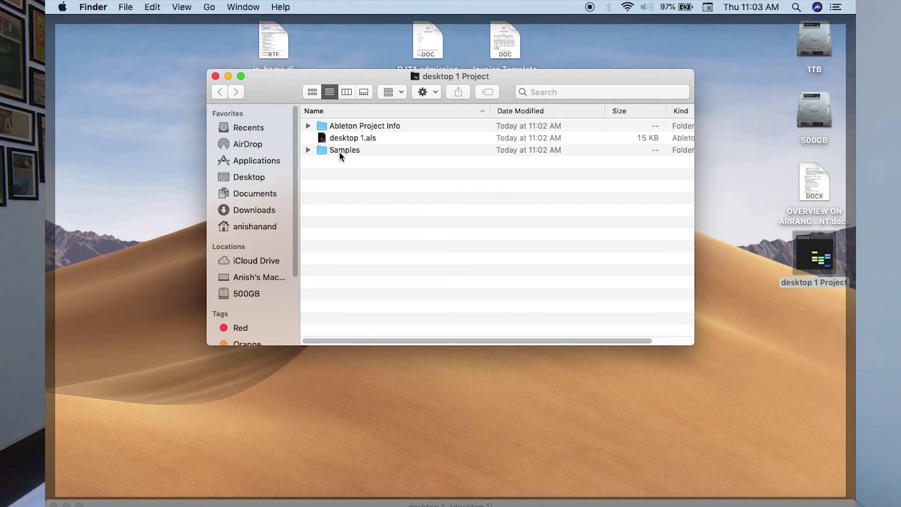
# View the four sample files under Samples/Imported, then collapse Samples and close the folder window
pyautogui.click(309, 150)
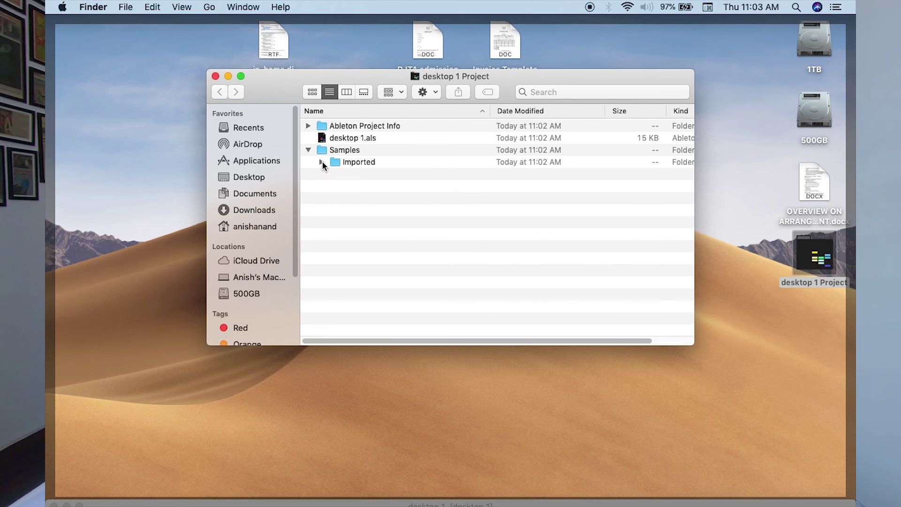
pyautogui.click(322, 162)
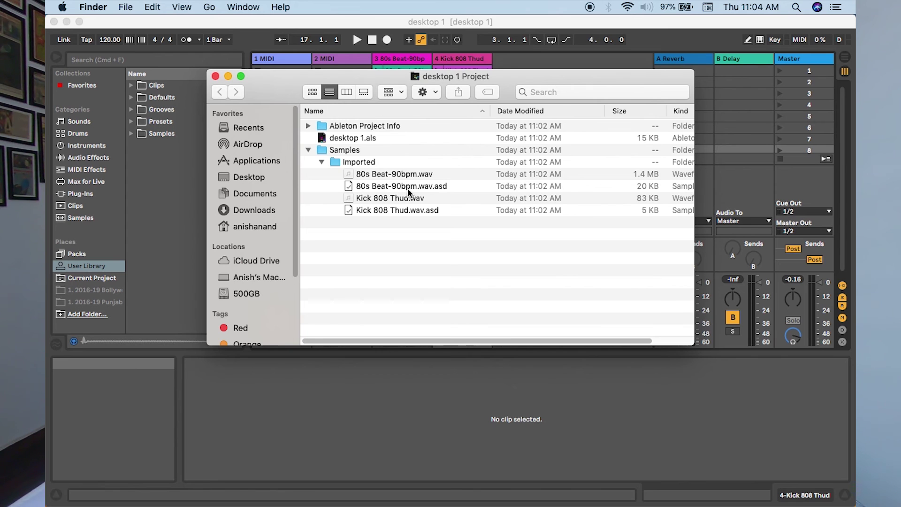
pyautogui.click(308, 150)
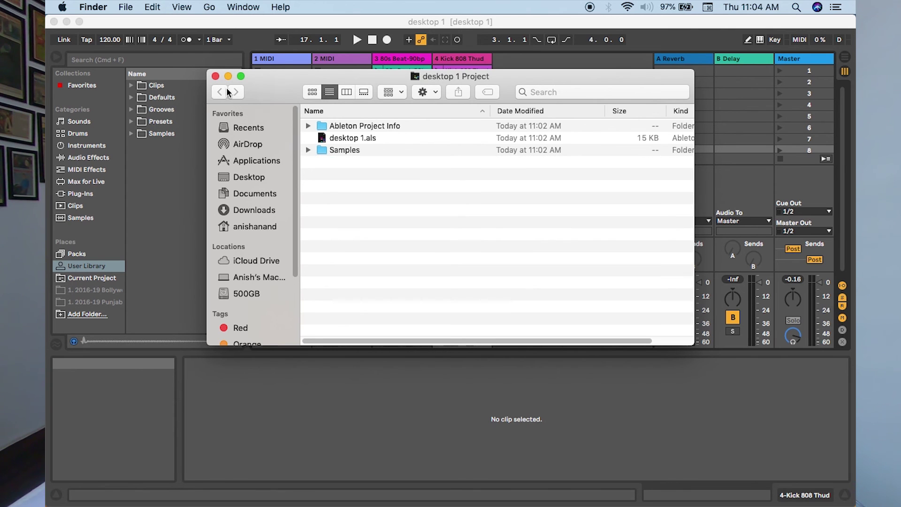
pyautogui.click(215, 76)
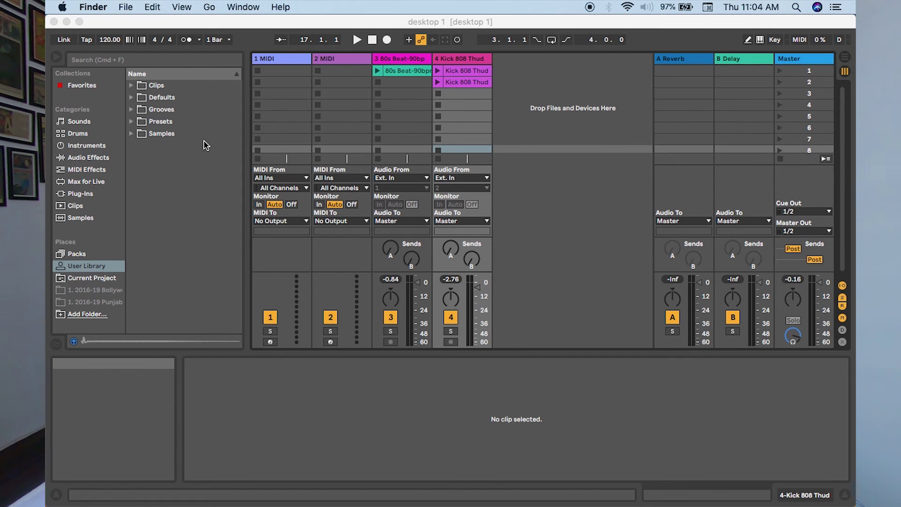
# Bring the desktop 1 set back to the front, dismissing the File menu unused
pyautogui.click(129, 6)
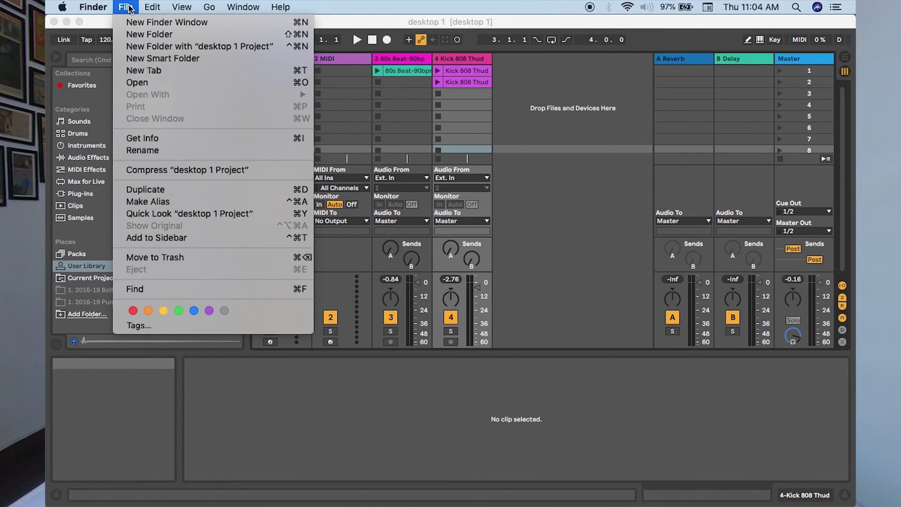
pyautogui.click(618, 133)
pyautogui.click(116, 7)
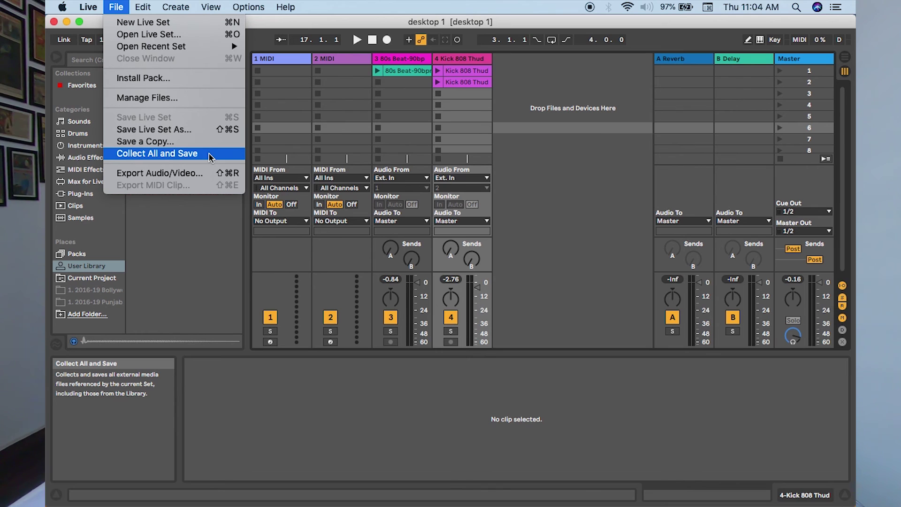
pyautogui.click(204, 232)
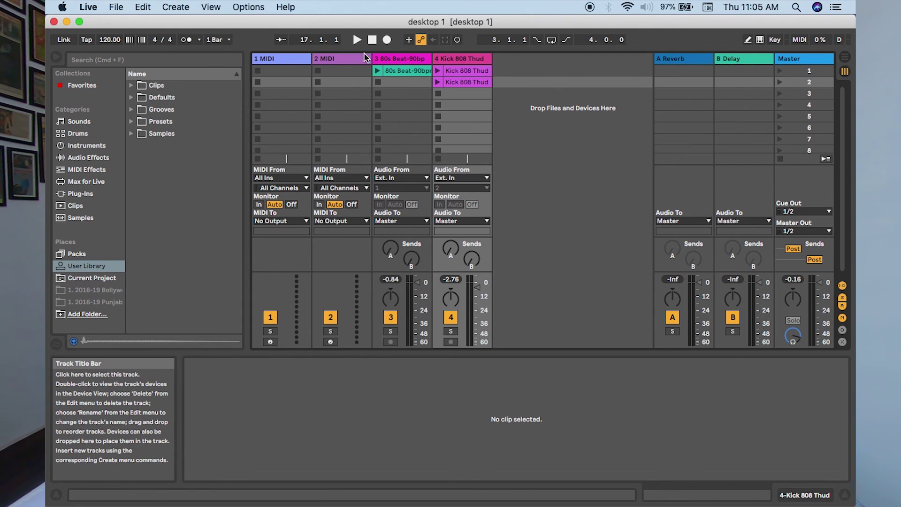
# Delete the 2 MIDI and 1 MIDI tracks from the set
pyautogui.click(342, 63)
pyautogui.press('Delete')
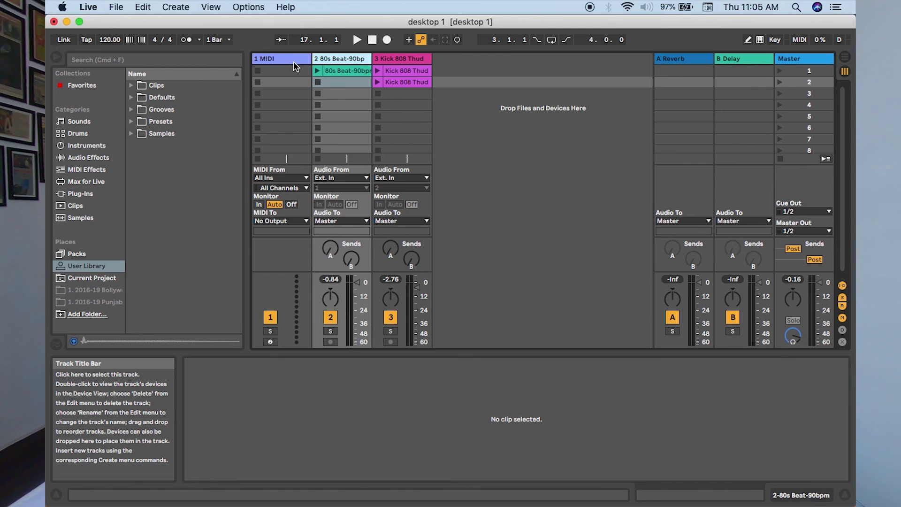
pyautogui.click(295, 65)
pyautogui.press('Delete')
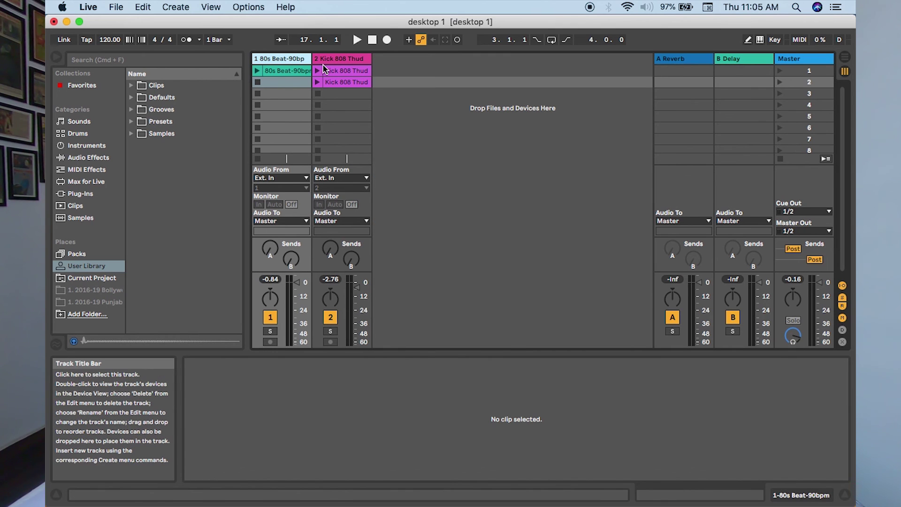
# Remove the 80s Beat-90bpm clip and both Kick 808 Thud clips from the audio tracks
pyautogui.click(299, 70)
pyautogui.press('Delete')
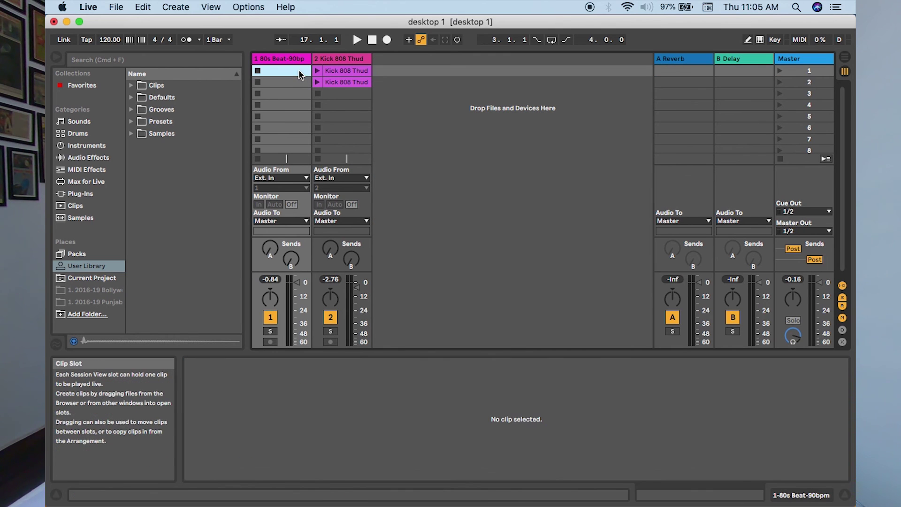
pyautogui.click(345, 71)
pyautogui.press('Delete')
pyautogui.click(345, 83)
pyautogui.press('Delete')
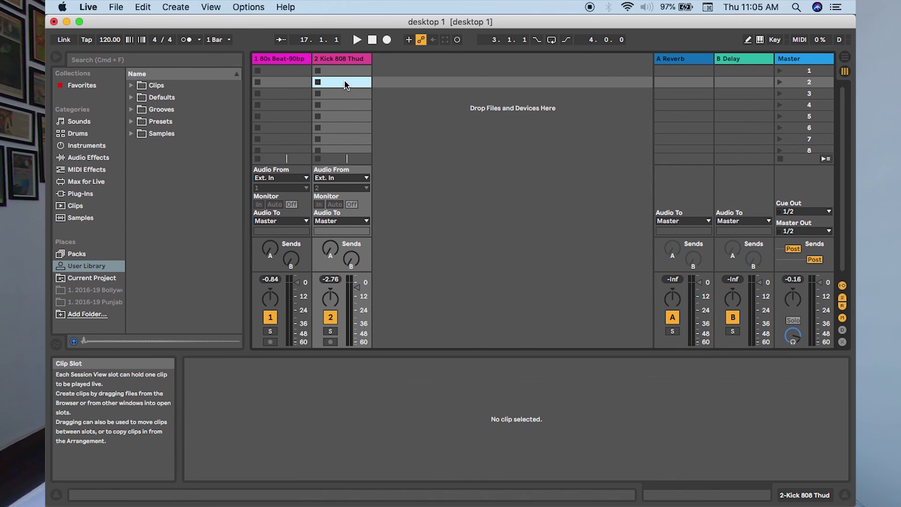
pyautogui.click(290, 62)
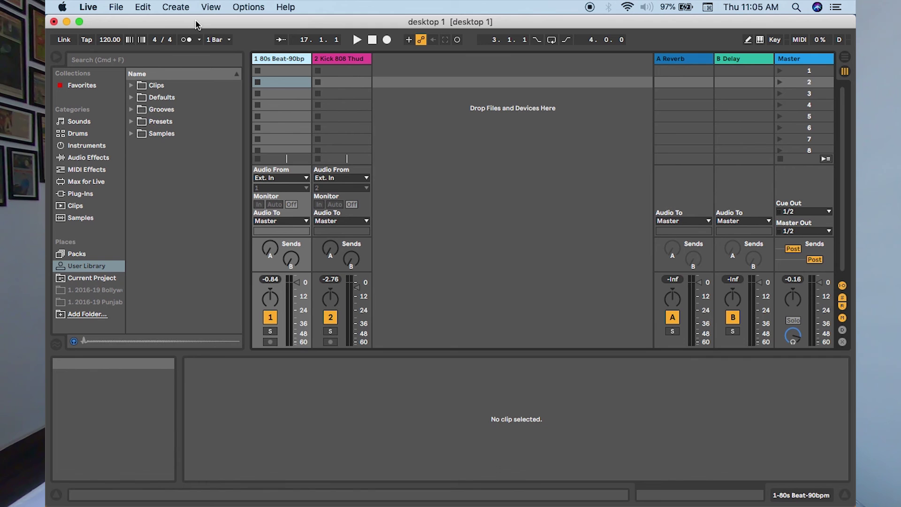
# Close the desktop 1 set, choosing Don't Save to discard its changes
pyautogui.click(54, 22)
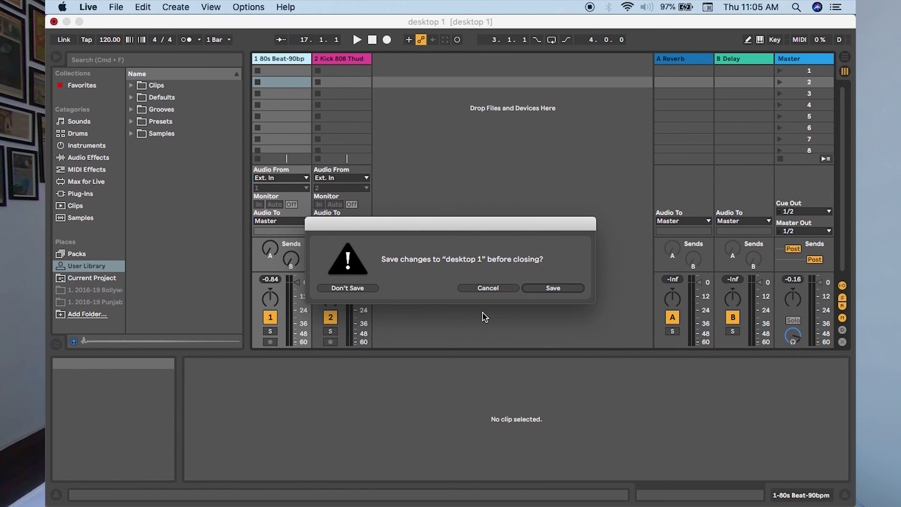
pyautogui.click(348, 288)
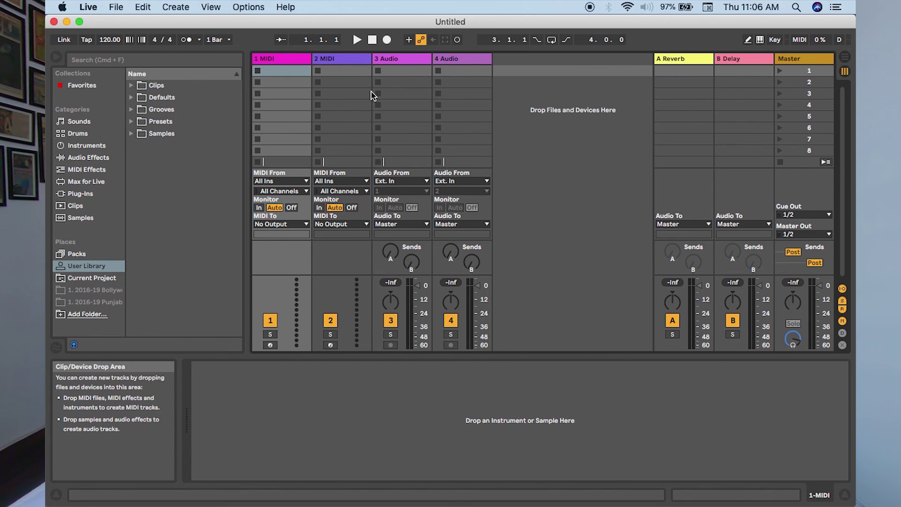
# Delete both MIDI tracks from the Untitled set
pyautogui.click(296, 63)
pyautogui.press('BackSpace')
pyautogui.press('BackSpace')
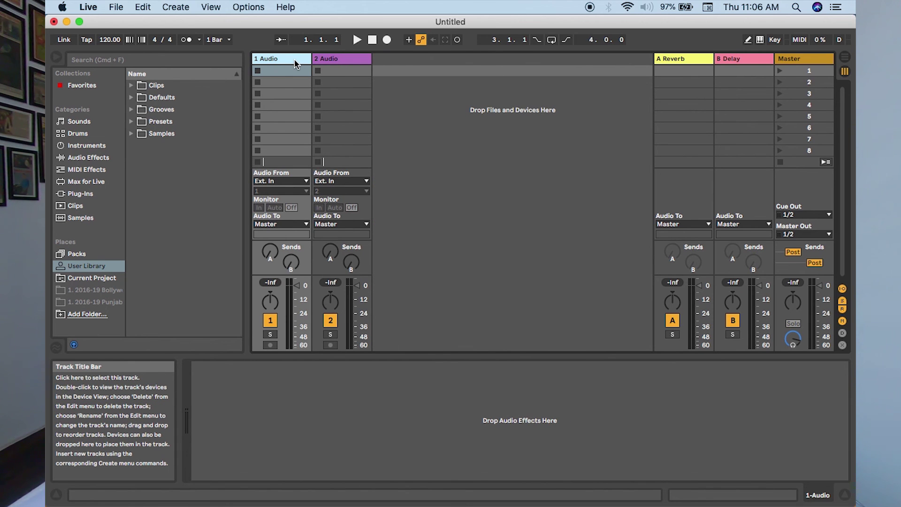
pyautogui.click(397, 120)
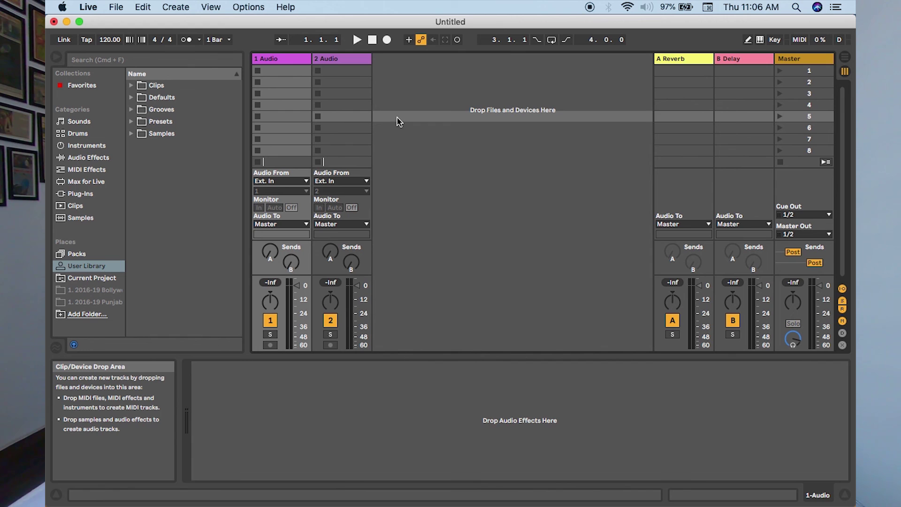
pyautogui.click(394, 95)
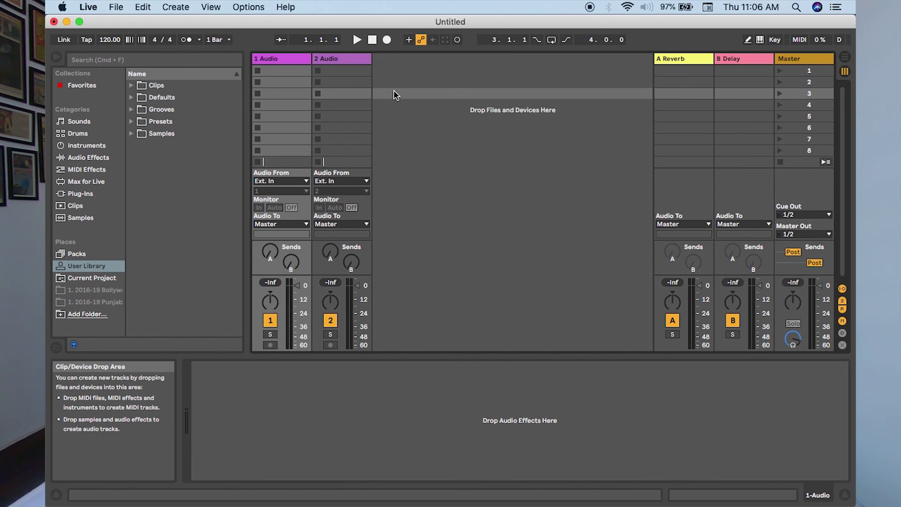
pyautogui.click(117, 6)
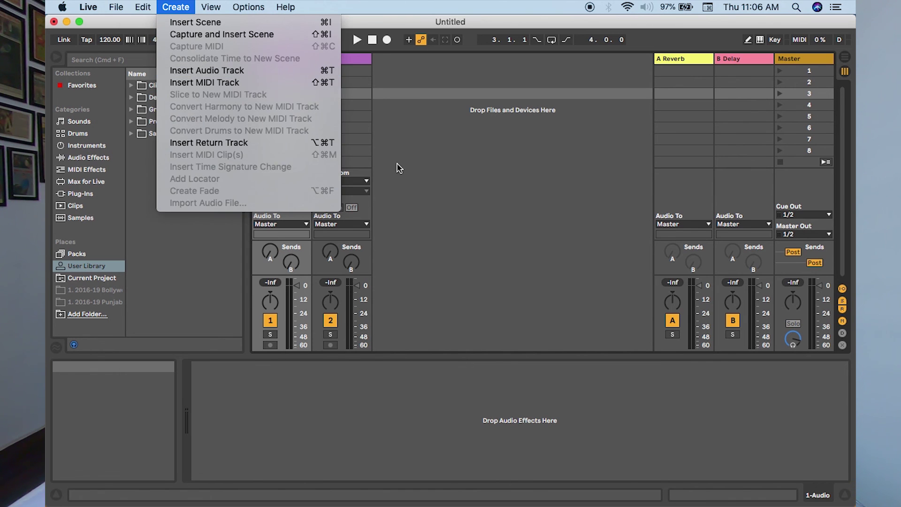
pyautogui.click(399, 168)
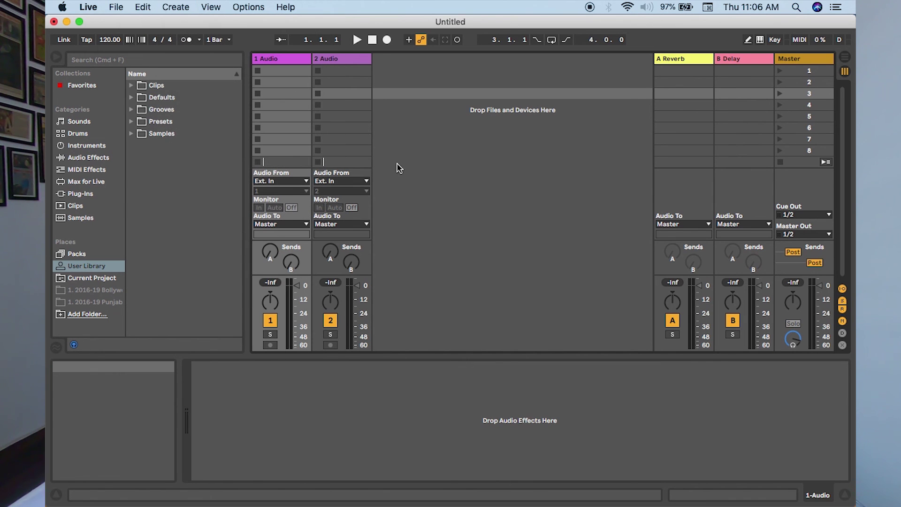
# Insert two audio tracks to get 1 Audio through 4 Audio
pyautogui.rightClick(414, 117)
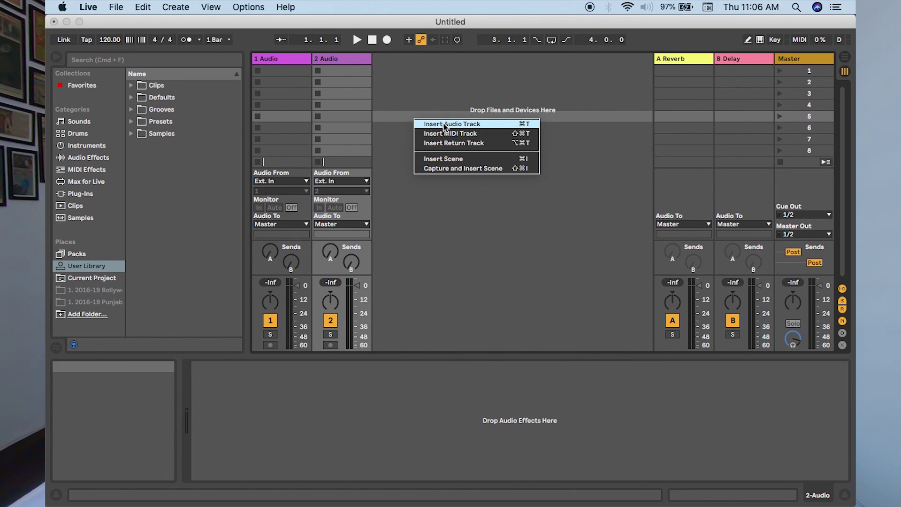
pyautogui.click(427, 124)
pyautogui.rightClick(465, 135)
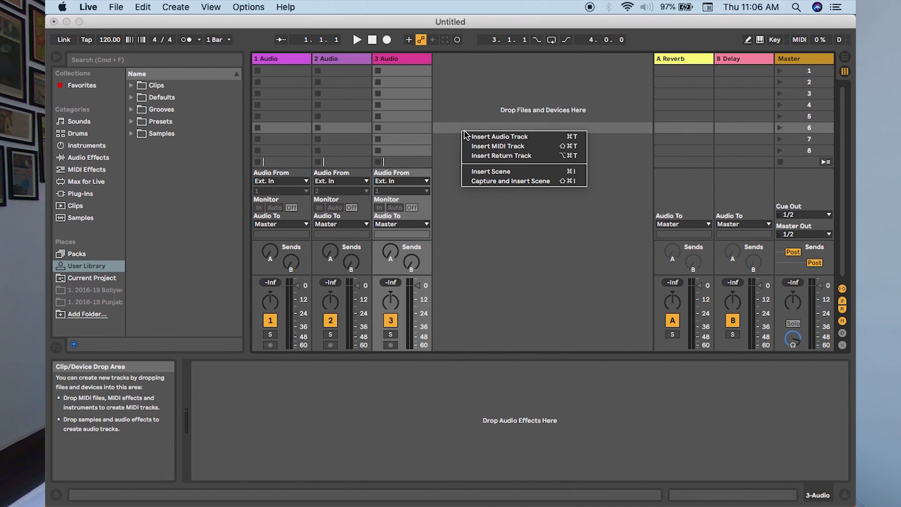
pyautogui.click(492, 136)
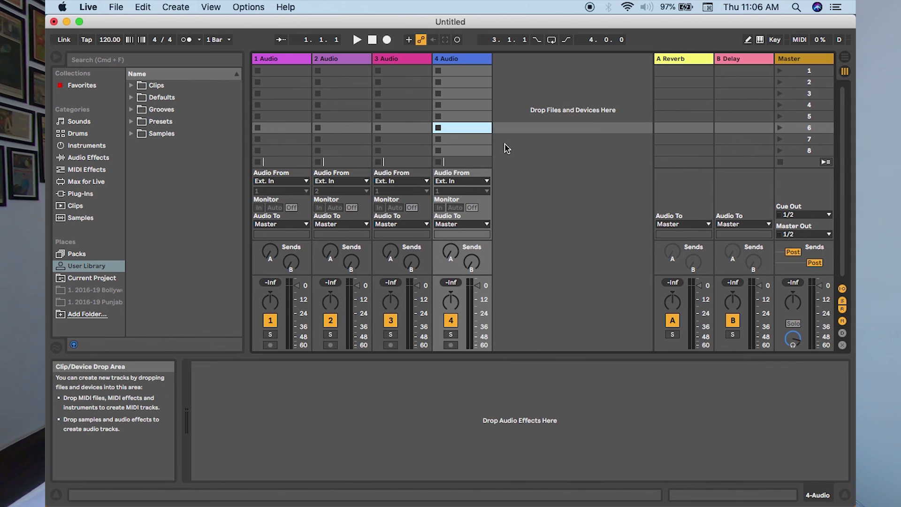
pyautogui.click(524, 155)
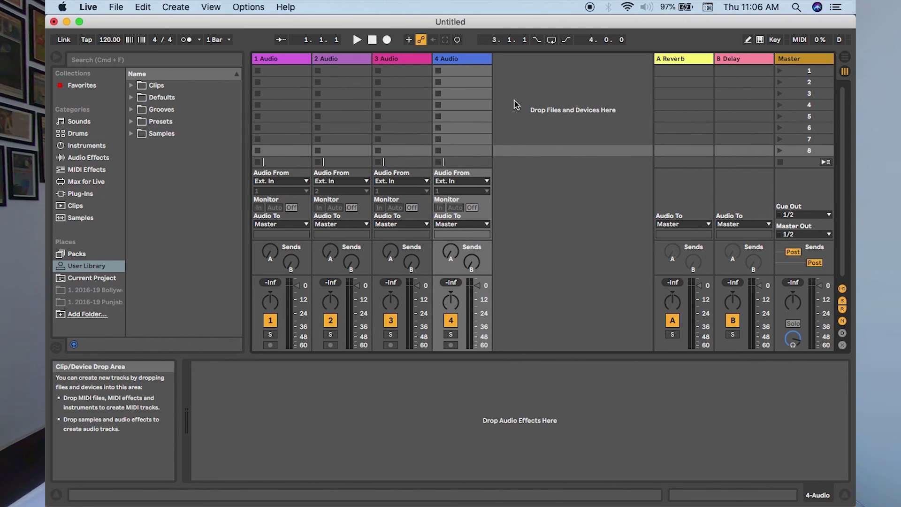
pyautogui.click(511, 74)
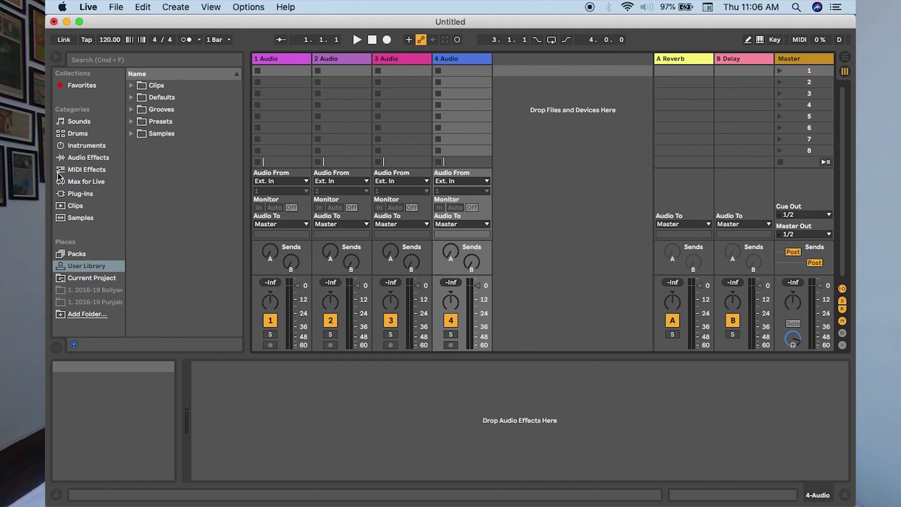
# From Audio Effects, add EQ Eight to tracks 1 and 2 and Corpus to tracks 3 and 4
pyautogui.click(77, 160)
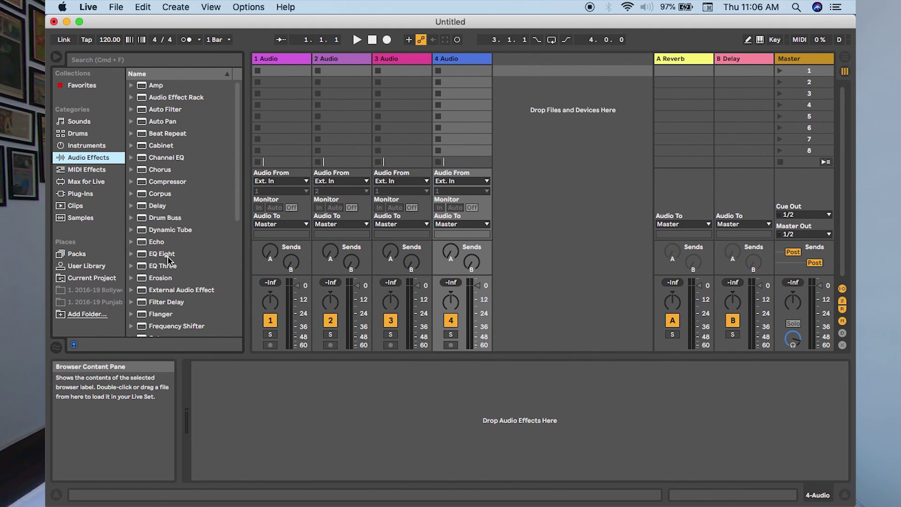
pyautogui.moveTo(165, 258); pyautogui.dragTo(290, 58)
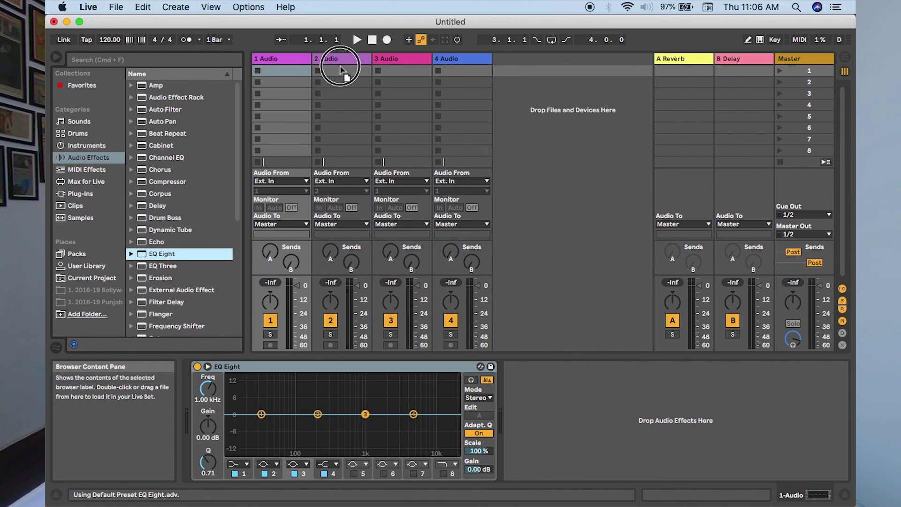
pyautogui.click(342, 58)
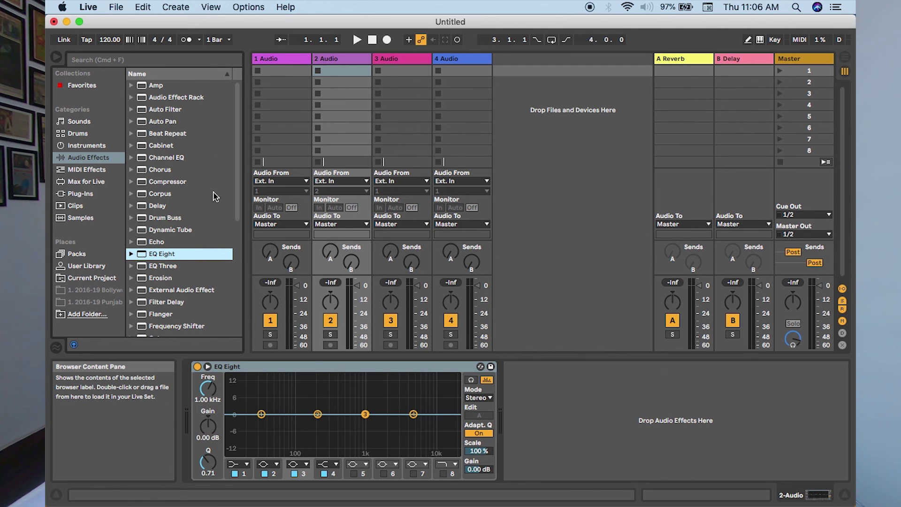
pyautogui.moveTo(160, 194); pyautogui.dragTo(389, 66)
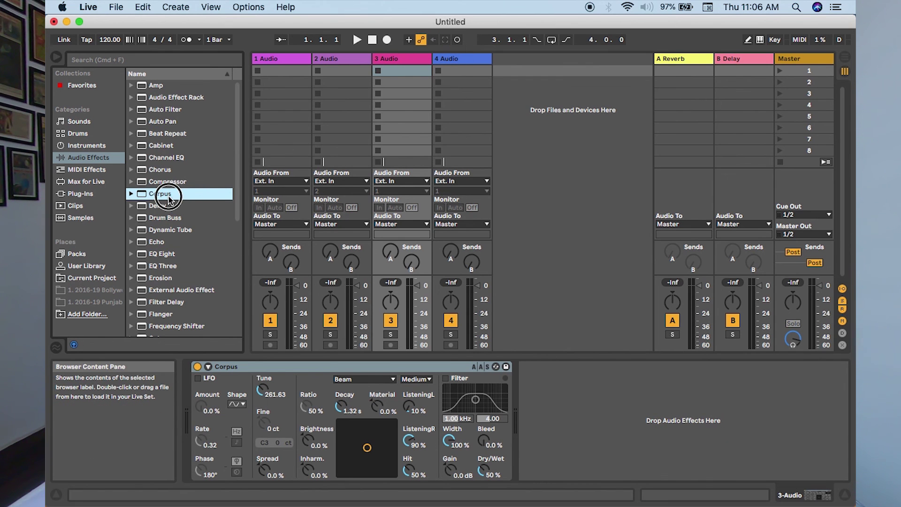
pyautogui.moveTo(171, 197); pyautogui.dragTo(471, 59)
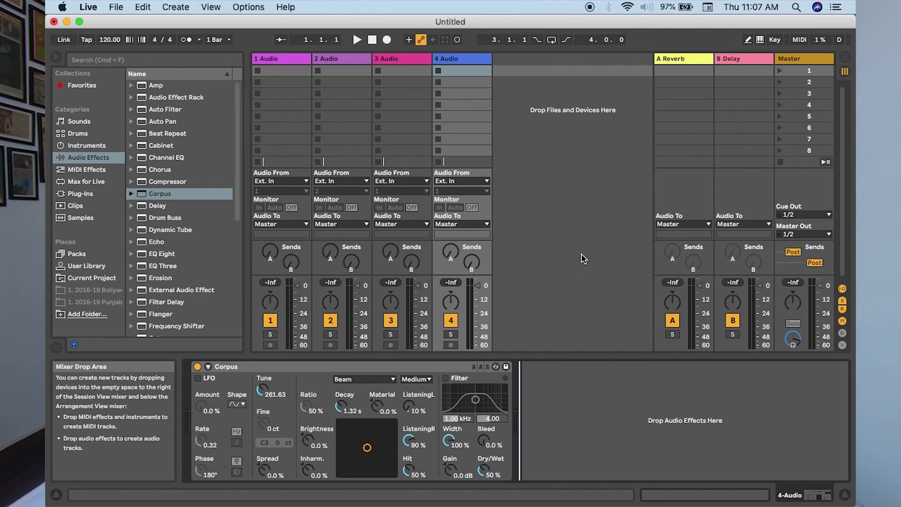
# Use Save Current Set as Default on the Preferences File/Folder page, then close Preferences
pyautogui.click(88, 7)
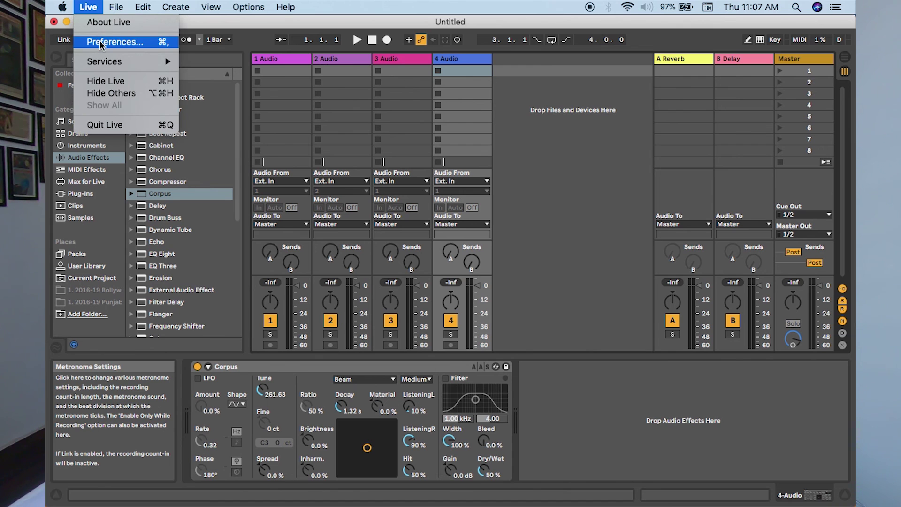
pyautogui.click(100, 41)
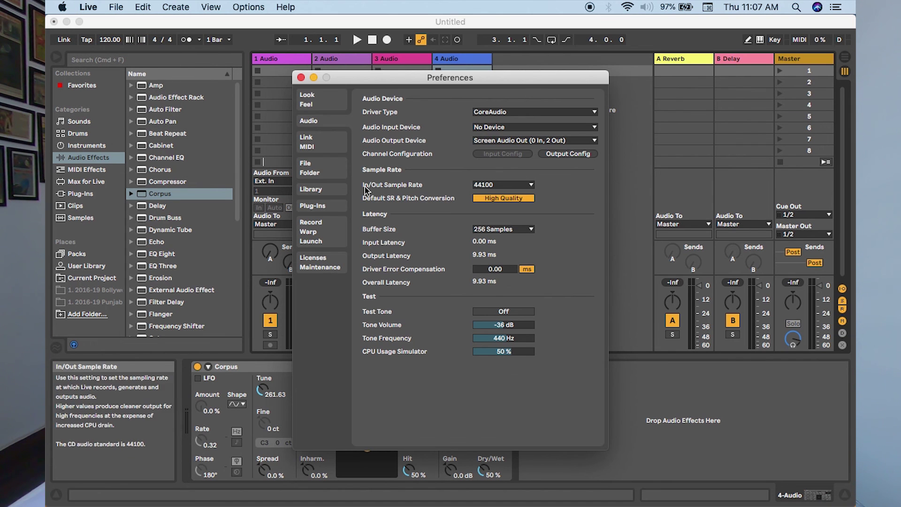
pyautogui.click(334, 100)
pyautogui.click(324, 169)
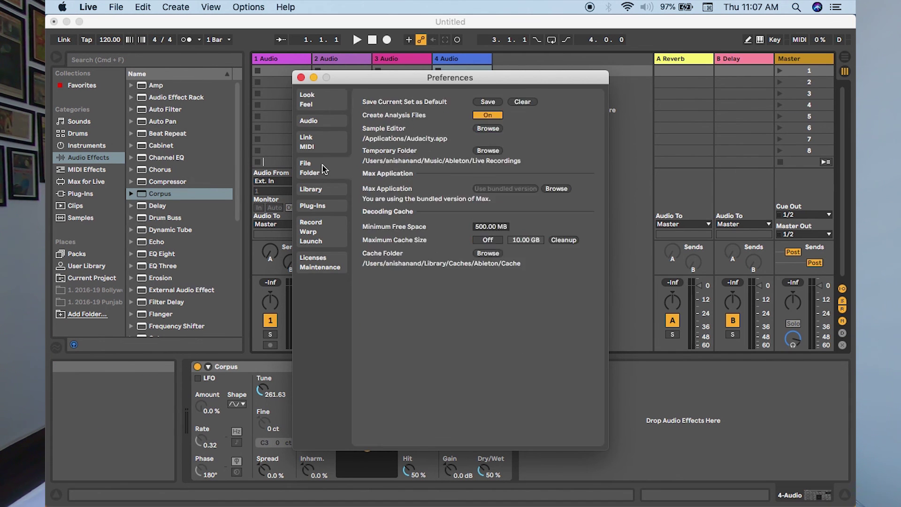
pyautogui.click(490, 102)
pyautogui.click(301, 77)
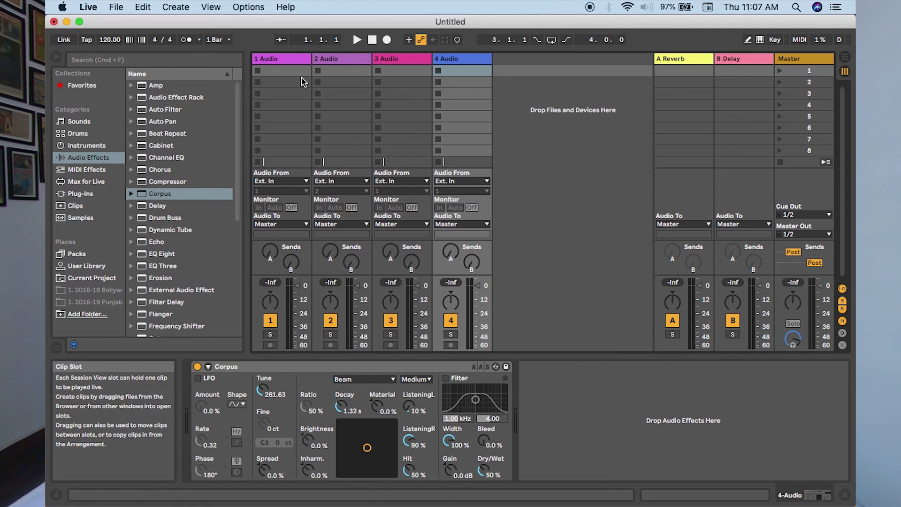
# Quit the Untitled set with Don't Save and relaunch Live from the Dock
pyautogui.click(54, 22)
pyautogui.click(360, 291)
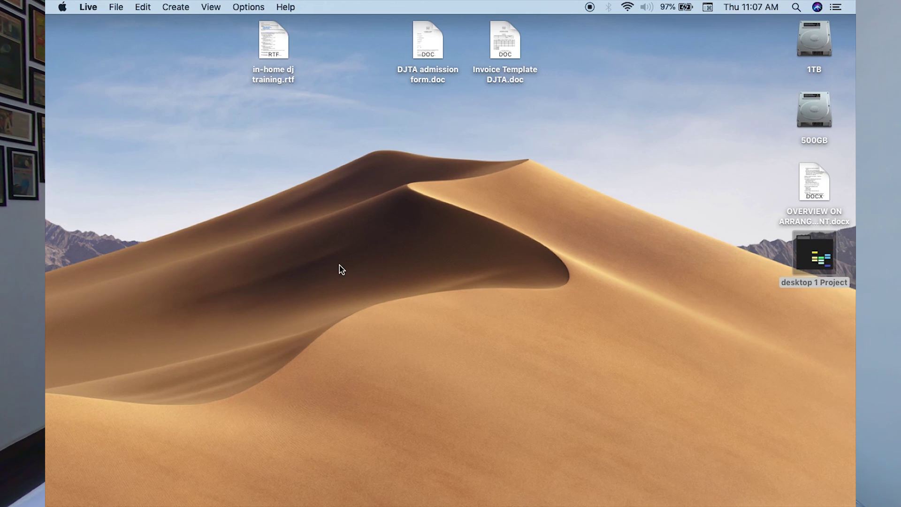
pyautogui.moveTo(370, 505)
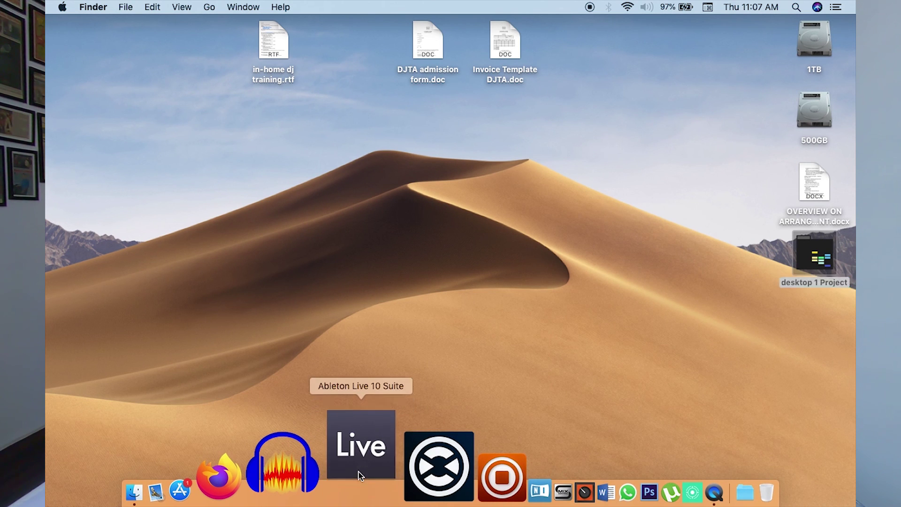
pyautogui.click(361, 475)
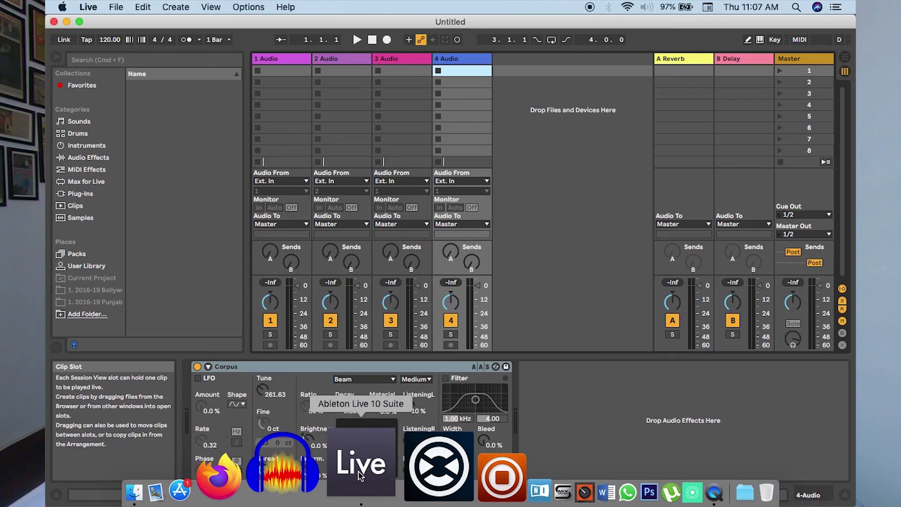
pyautogui.click(476, 59)
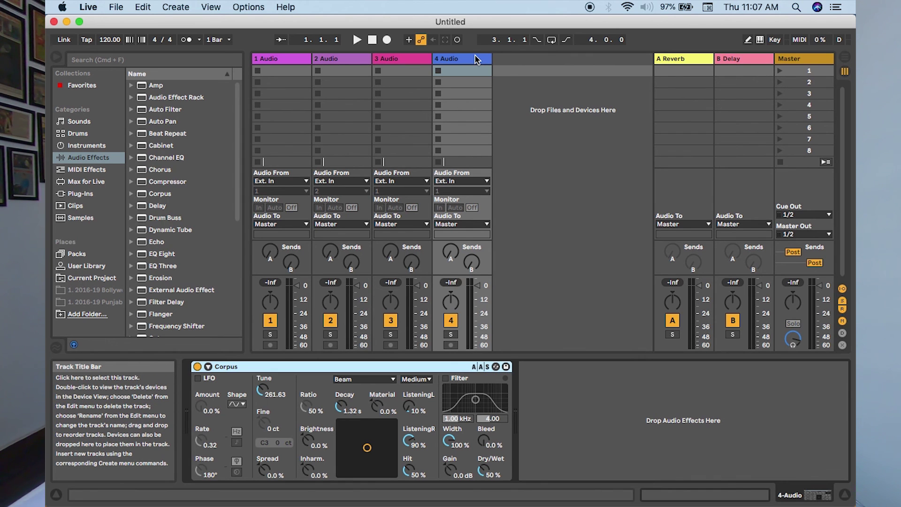
pyautogui.click(401, 60)
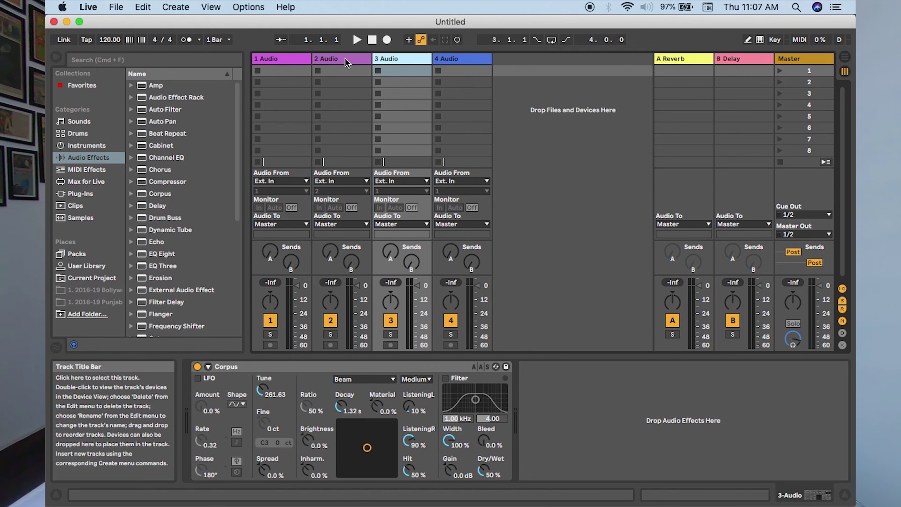
pyautogui.click(347, 63)
pyautogui.click(283, 59)
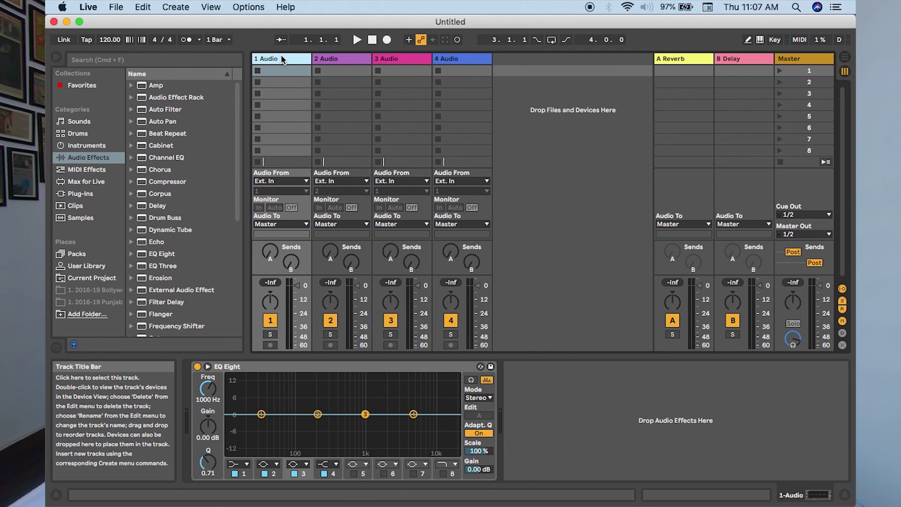
pyautogui.click(540, 141)
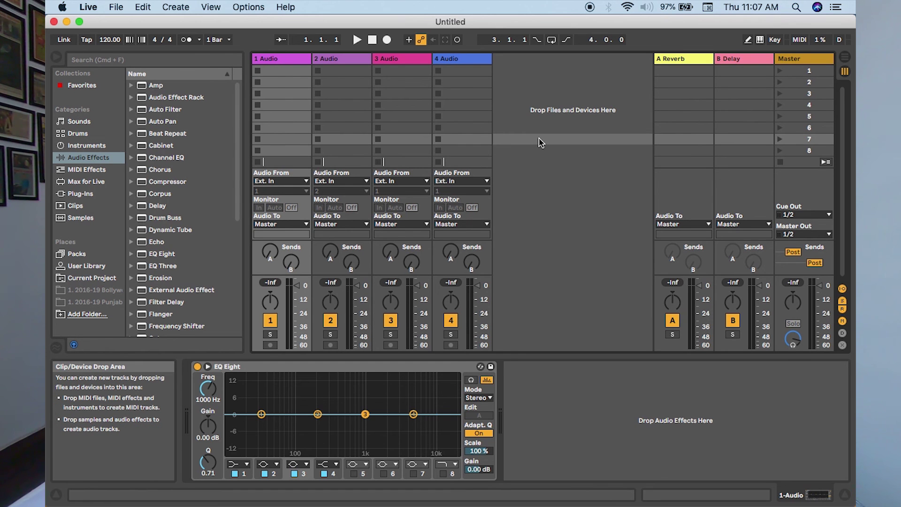